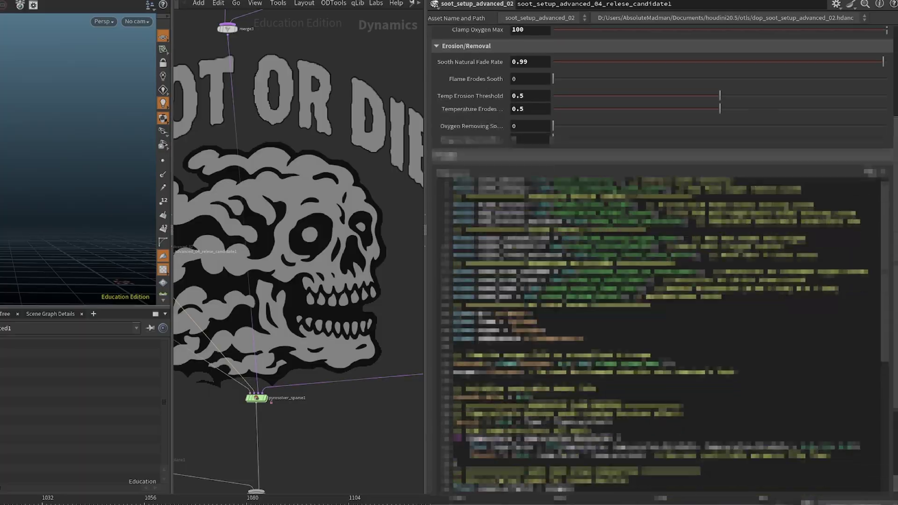
scroll(660, 300, "down", 5)
scroll(659, 300, "down", 4)
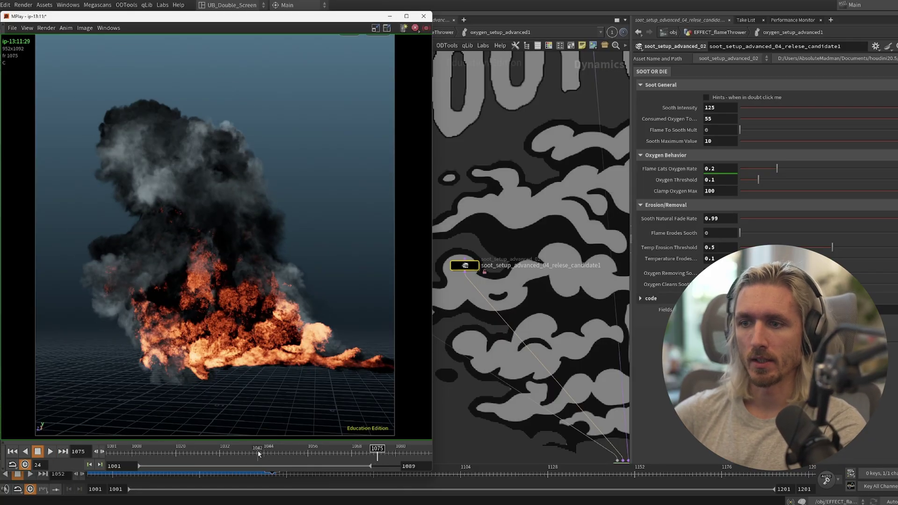
Step: Scrub the rendered flipbook to frames 1065 and 1061 and examine the flames and soot in detail and as a whole
mouse_move(228, 456)
left_mouse_down()
mouse_move(352, 457)
mouse_move(315, 457)
mouse_move(341, 456)
left_mouse_up()
scroll(155, 296, "up", 6)
middle_click_drag(193, 235, 209, 277)
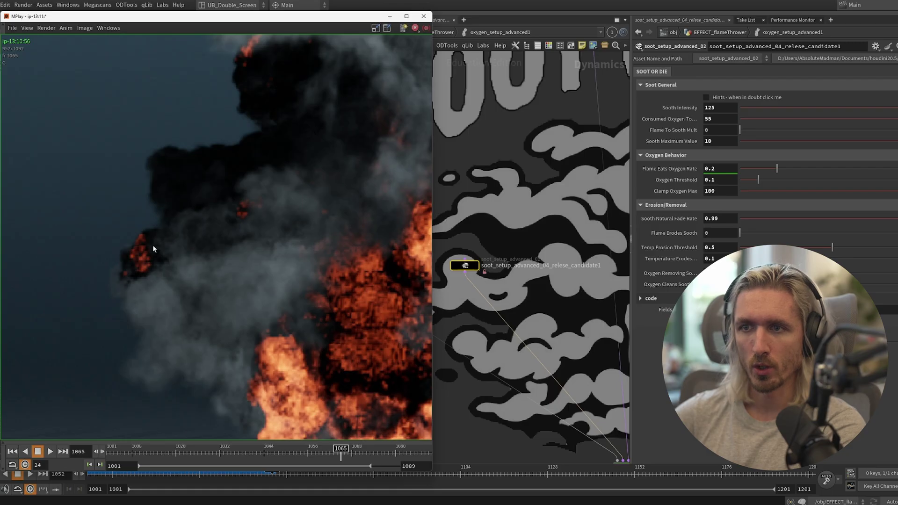
mouse_move(318, 460)
left_mouse_down()
mouse_move(306, 461)
mouse_move(326, 460)
left_mouse_up()
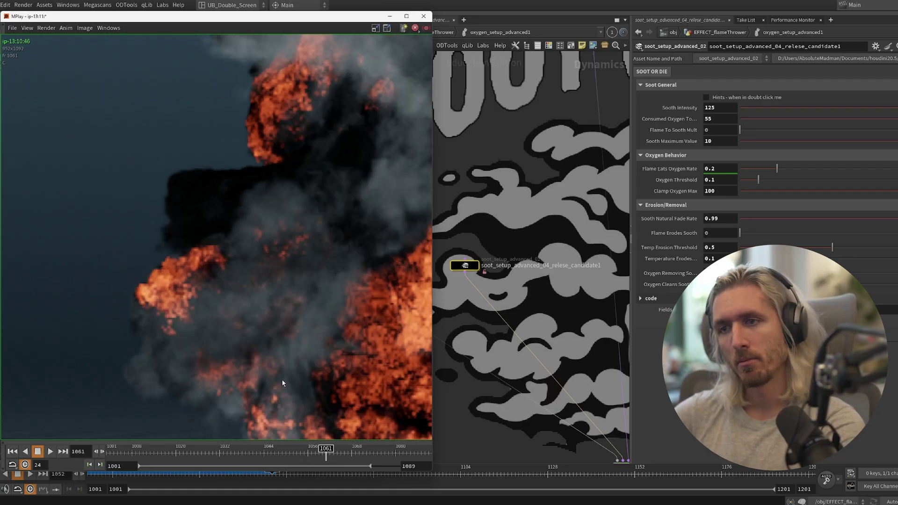
middle_click_drag(273, 365, 215, 307)
scroll(206, 318, "down", 5)
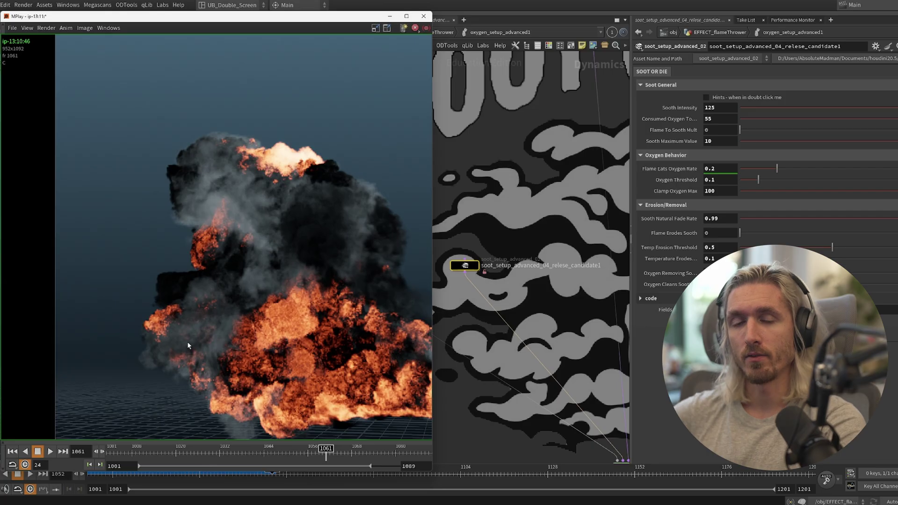
key("Up")
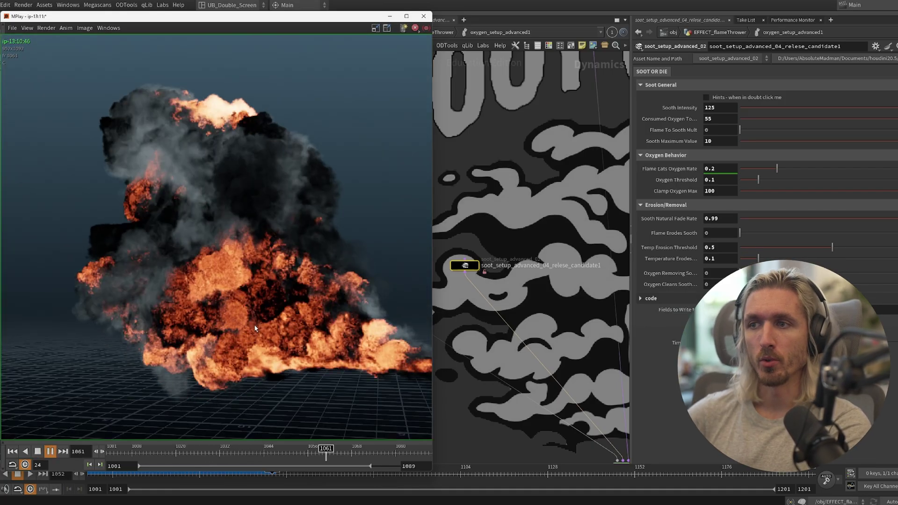
Step: Return to the Houdini scene and replay the simulation from the start to frame 1050 to examine the coloured field visualizations
left_click(534, 224)
scroll(507, 236, "down", 8)
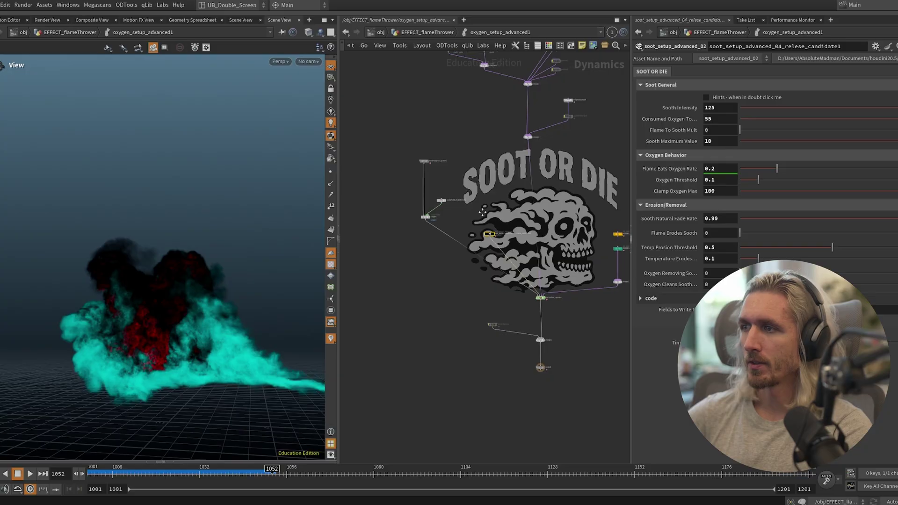
scroll(467, 244, "up", 3)
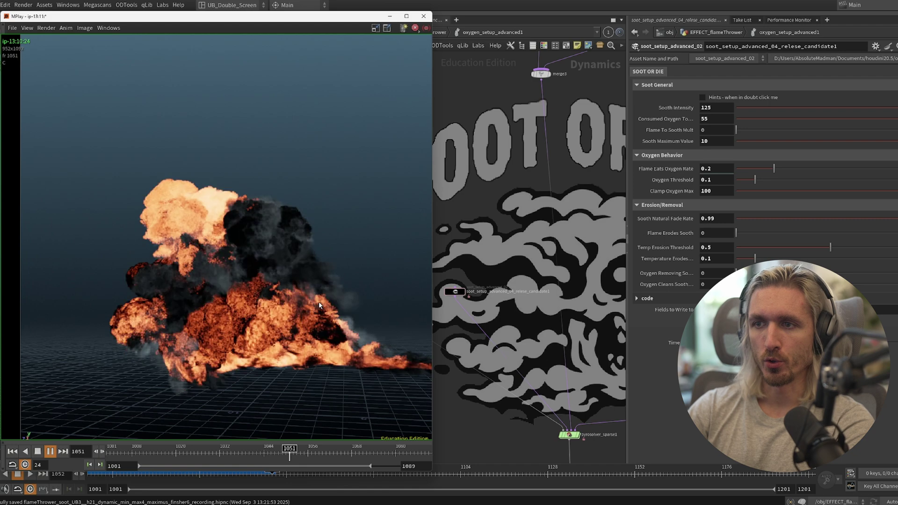
middle_click_drag(471, 237, 478, 230)
key("ctrl+Left")
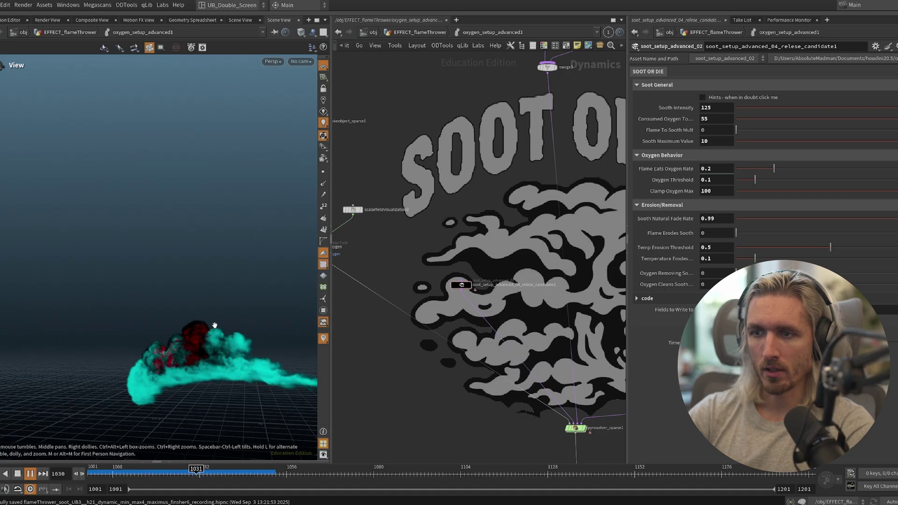
key("Up")
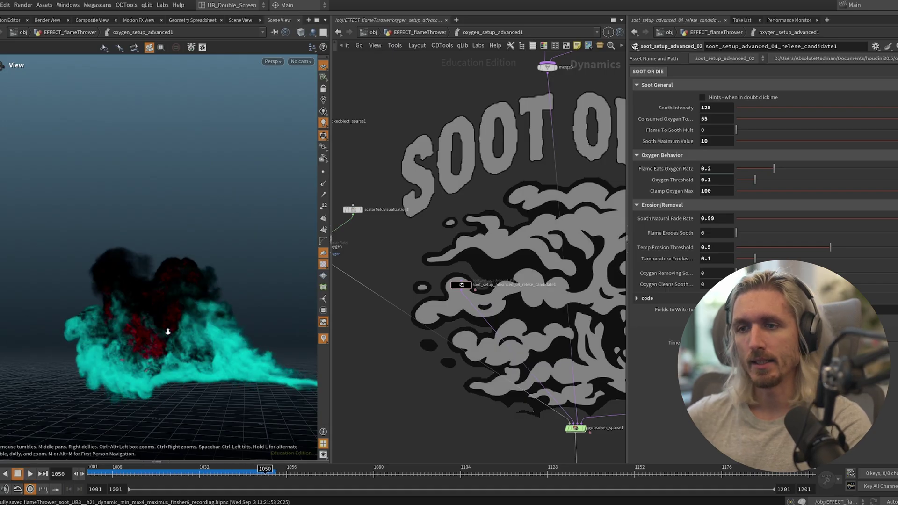
right_click_drag(167, 332, 231, 362)
middle_click_drag(230, 363, 209, 314)
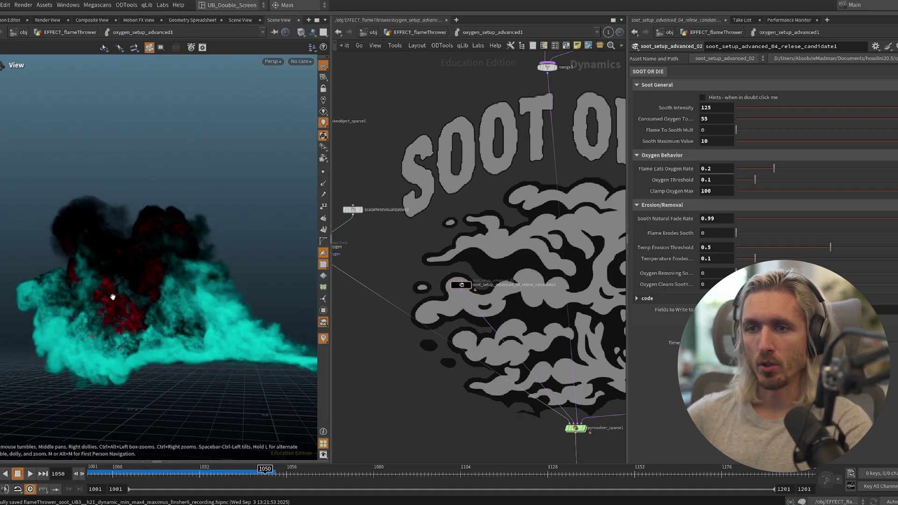
scroll(419, 236, "down", 5)
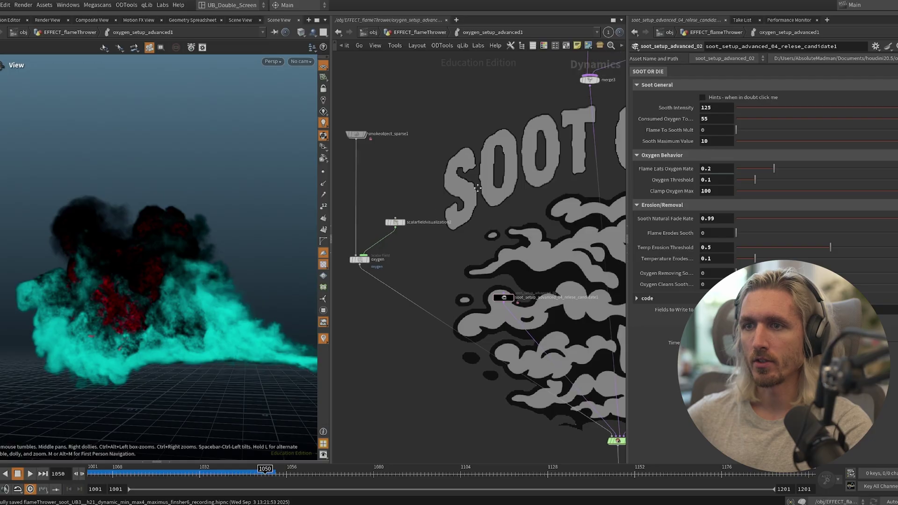
Step: Bypass the scalar field visualizations feeding sooth_delta and sooth, and replay the simulation from the start to frame 1039
scroll(484, 159, "up", 4)
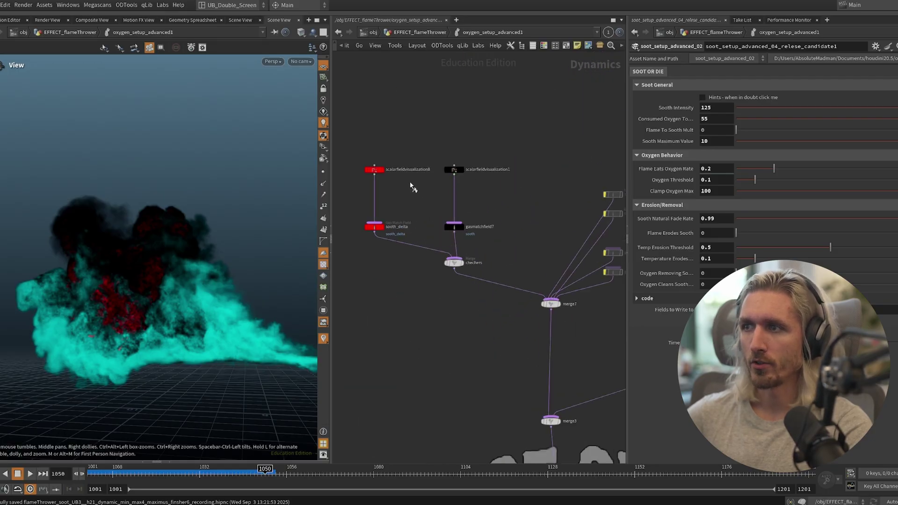
key("b")
left_click_drag(405, 145, 352, 207)
middle_click_drag(425, 386, 443, 192)
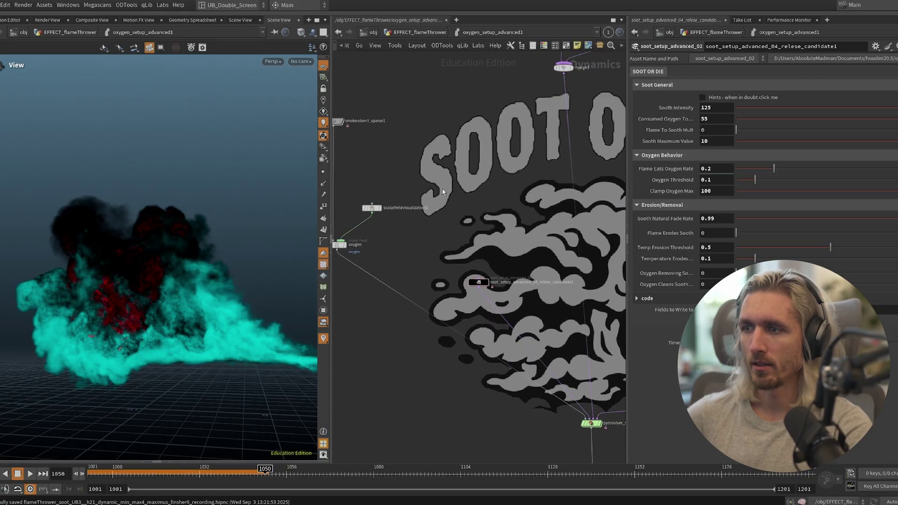
key("ctrl+Left")
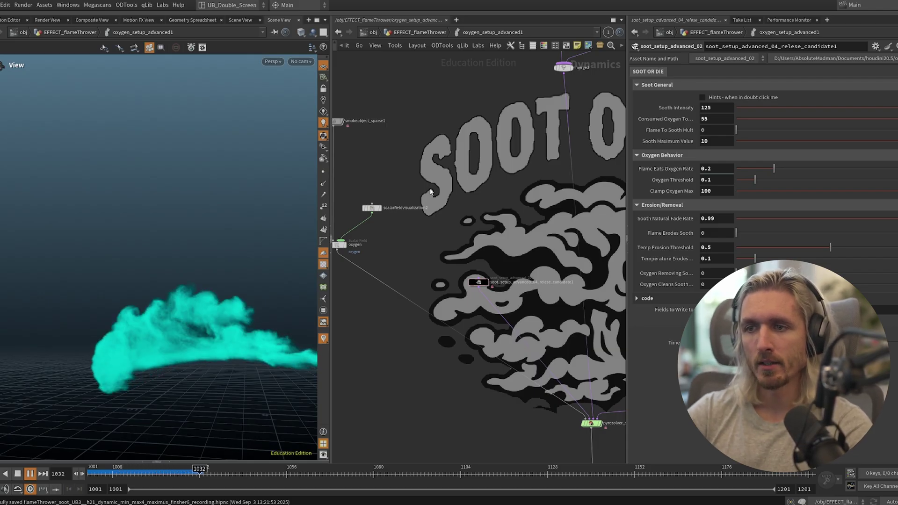
key("Escape")
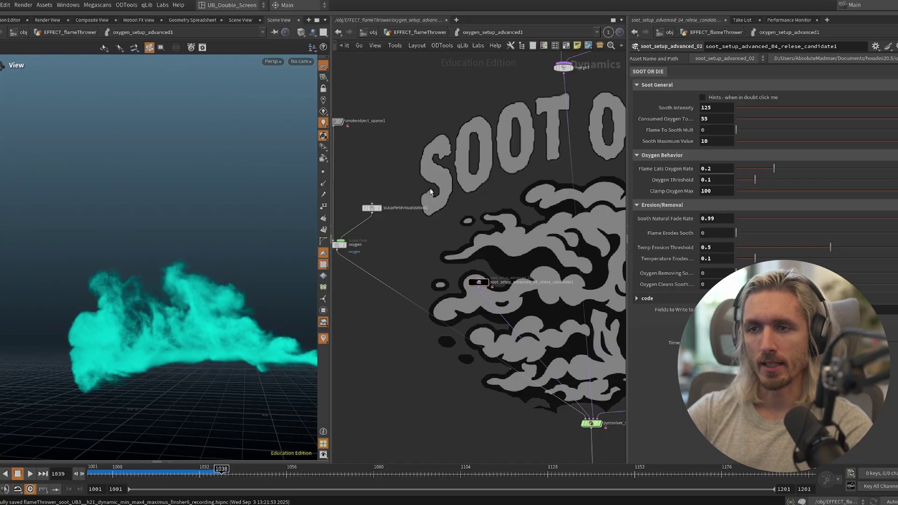
Step: Re-enable the scalar field visualization of sooth_delta and continue the simulation to frame 1047
key("h")
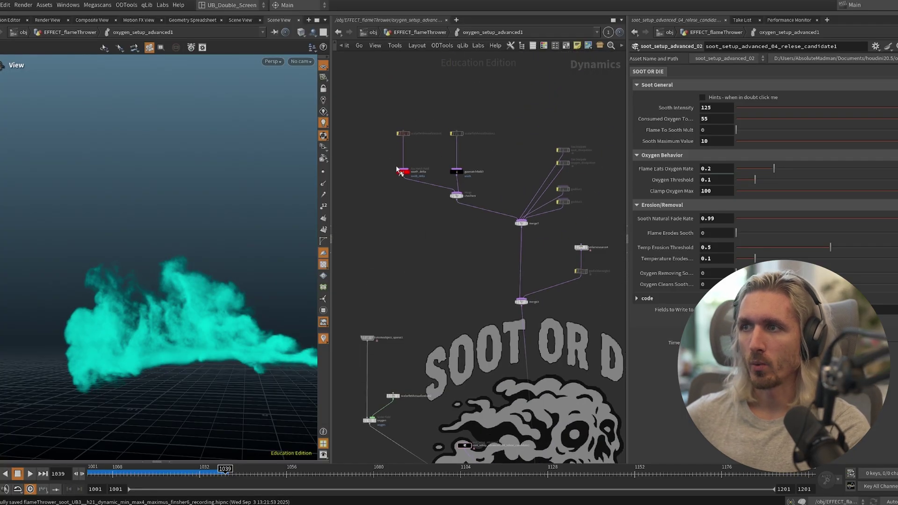
left_click(398, 134)
middle_click_drag(441, 313, 448, 227)
key("Up")
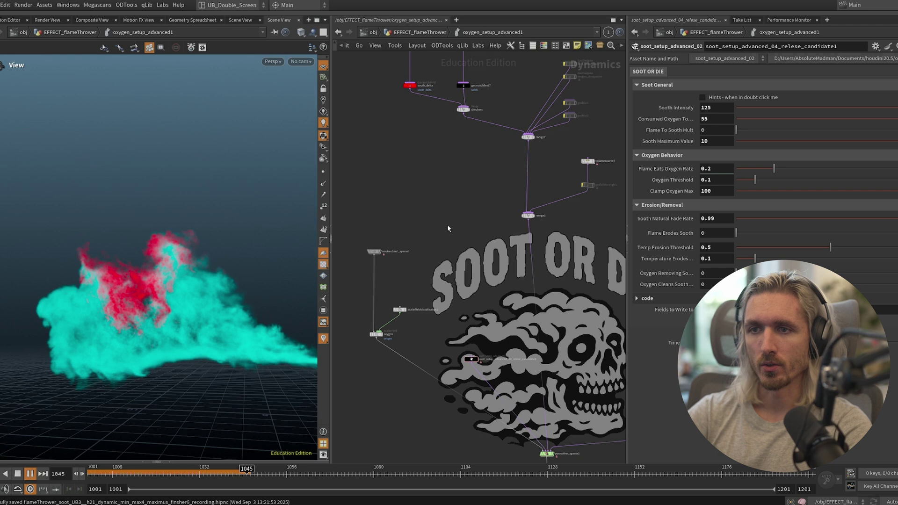
key("Up")
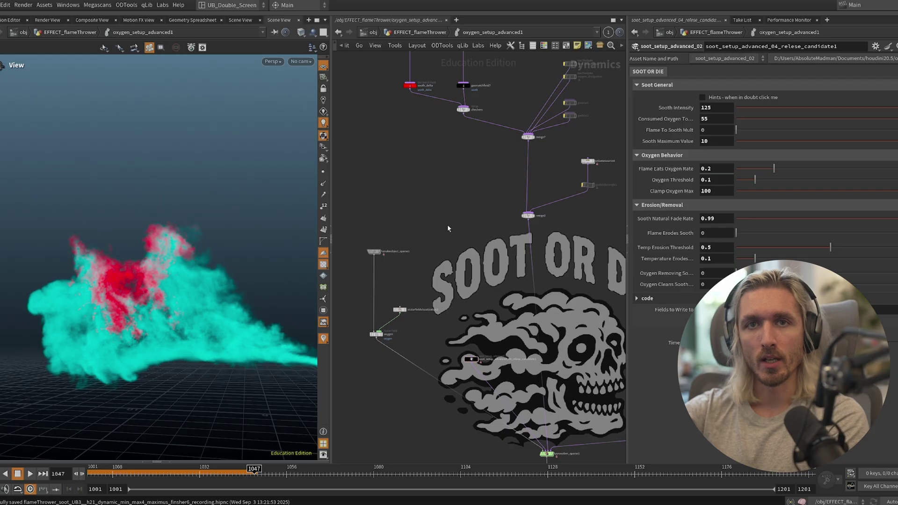
Step: Show only the sooth field visualization together with the fire, and pause the simulation at frame 1067 to inspect the smoke
middle_click_drag(422, 172, 386, 284)
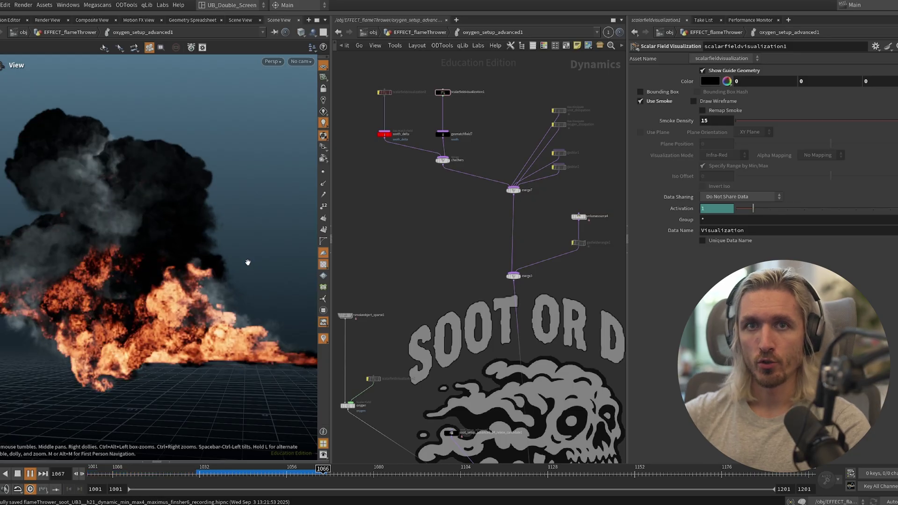
key("Up")
left_click_drag(81, 318, 181, 331)
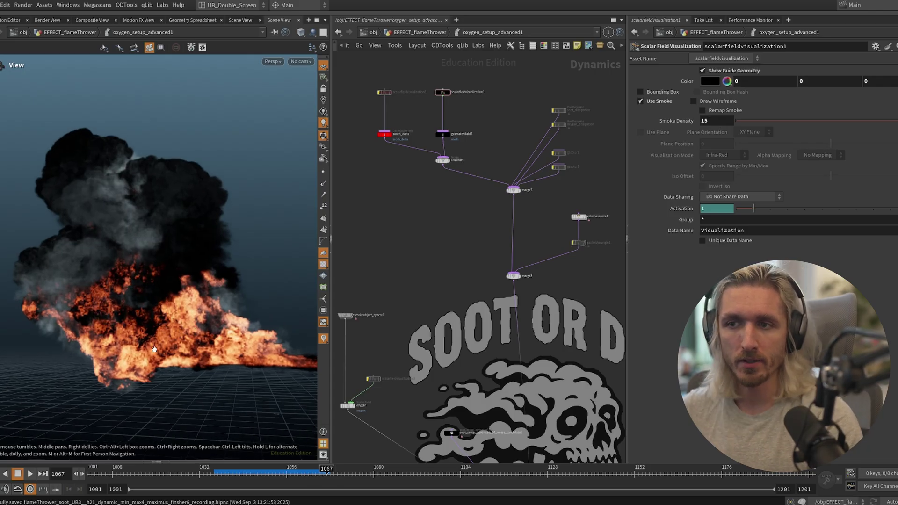
scroll(161, 351, "up", 1)
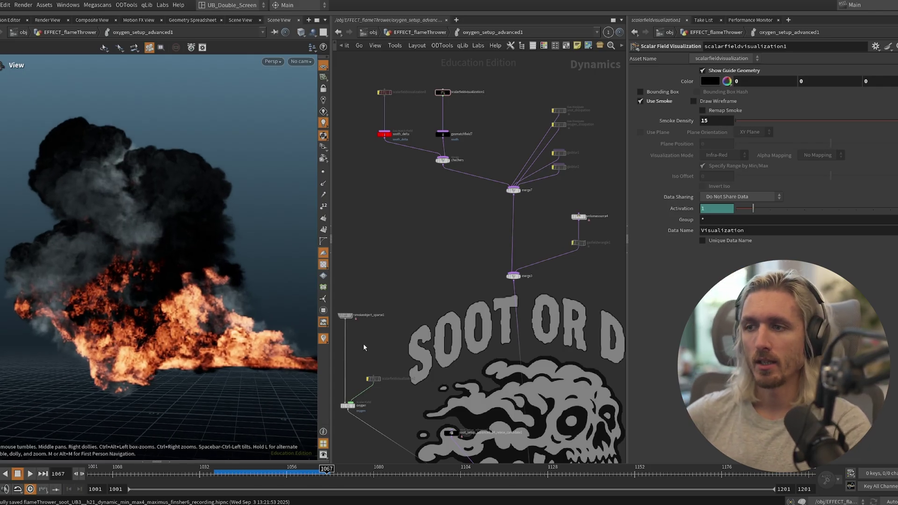
Step: Select the soot setup node and replay the simulation from the start to examine how the fire and smoke develop
middle_click_drag(454, 415, 426, 224)
scroll(431, 277, "up", 4)
left_click(425, 310)
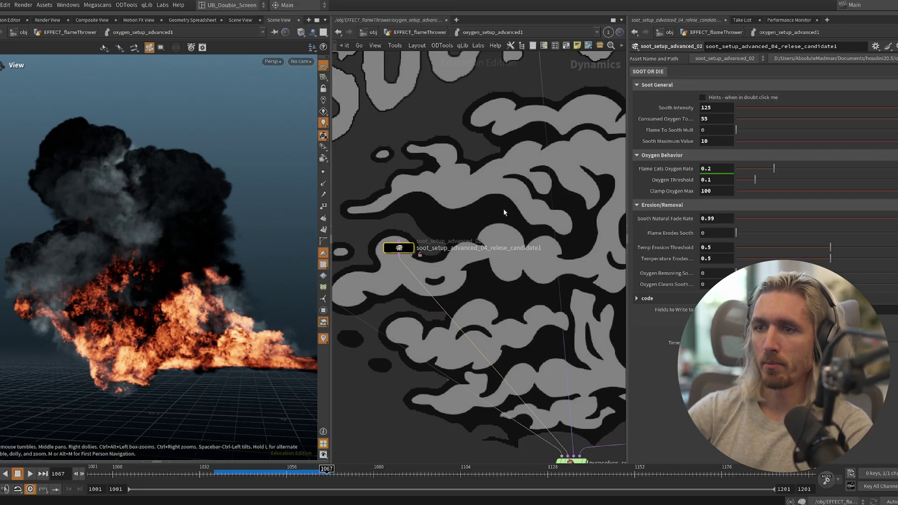
key("ctrl+Up")
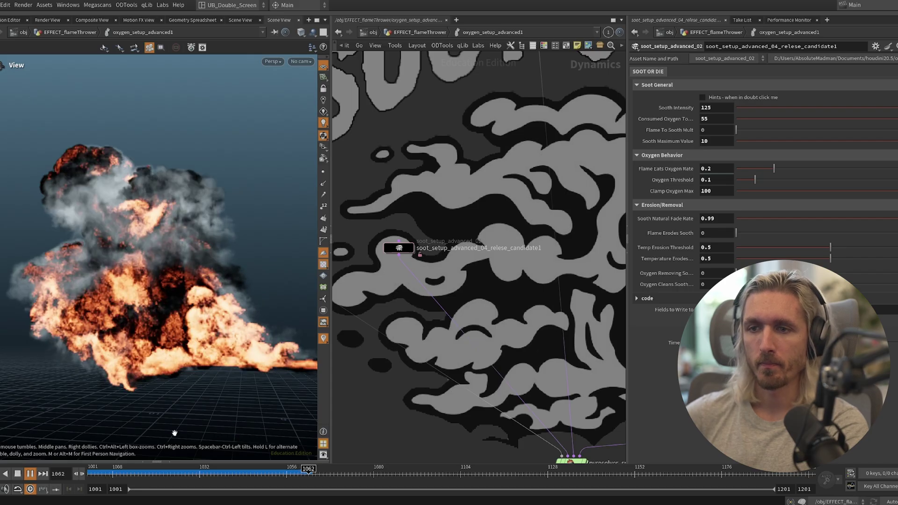
left_click(117, 474)
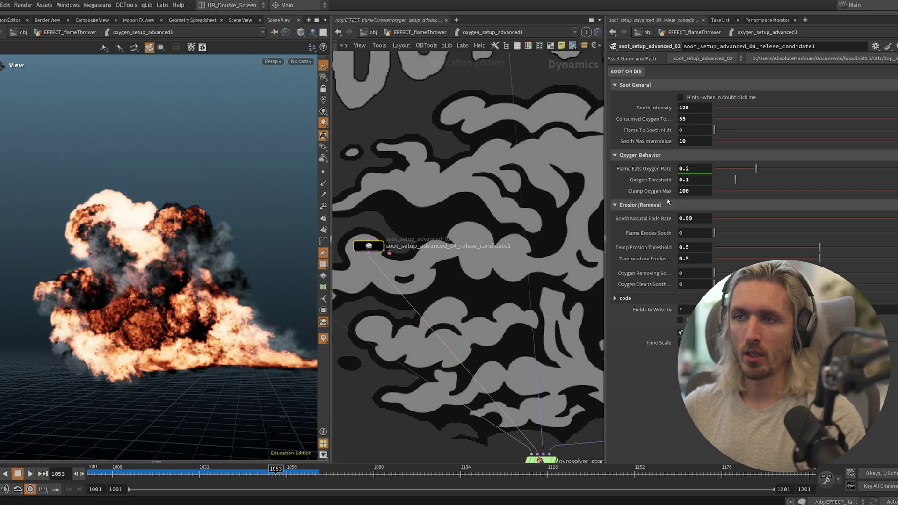
Step: Set Flame Eats Oxygen Rate to 0 and run the simulation to frame 1048 with the oxygen field displayed
middle_click_drag(451, 229, 468, 205)
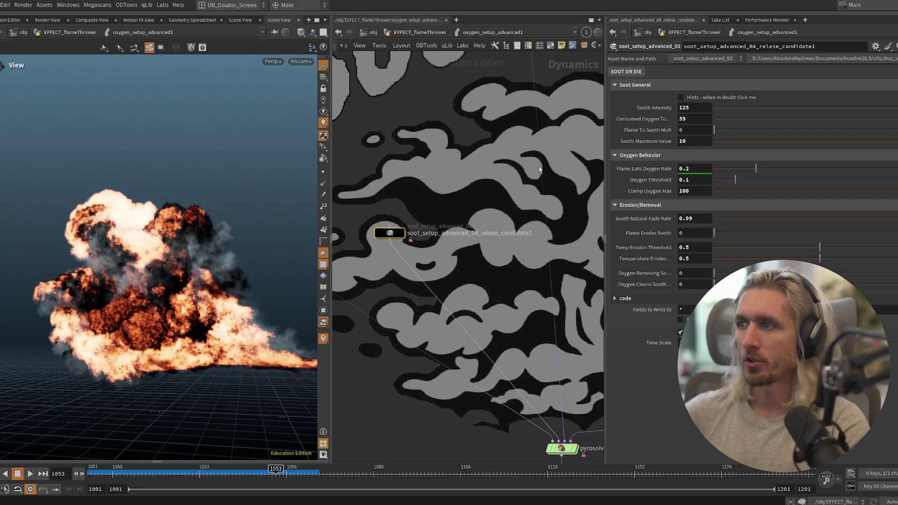
scroll(540, 170, "up", 2)
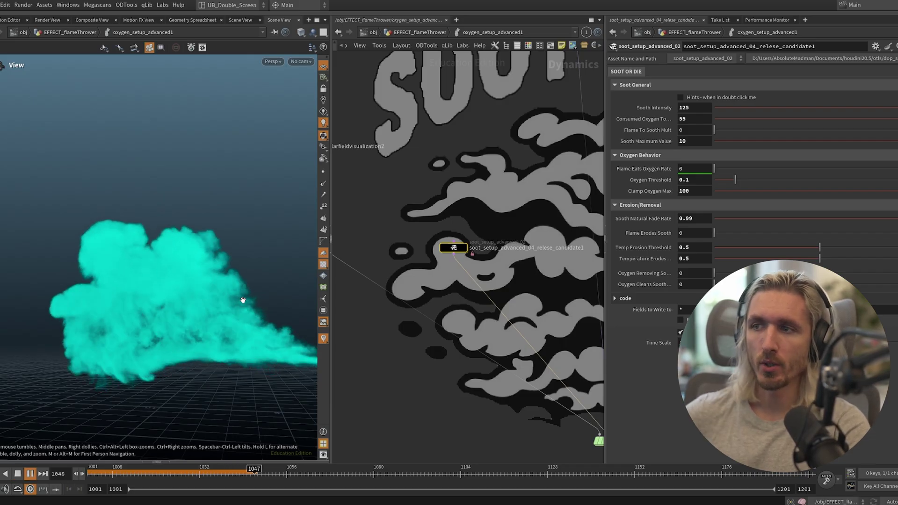
key("Escape")
middle_click_drag(480, 210, 484, 199)
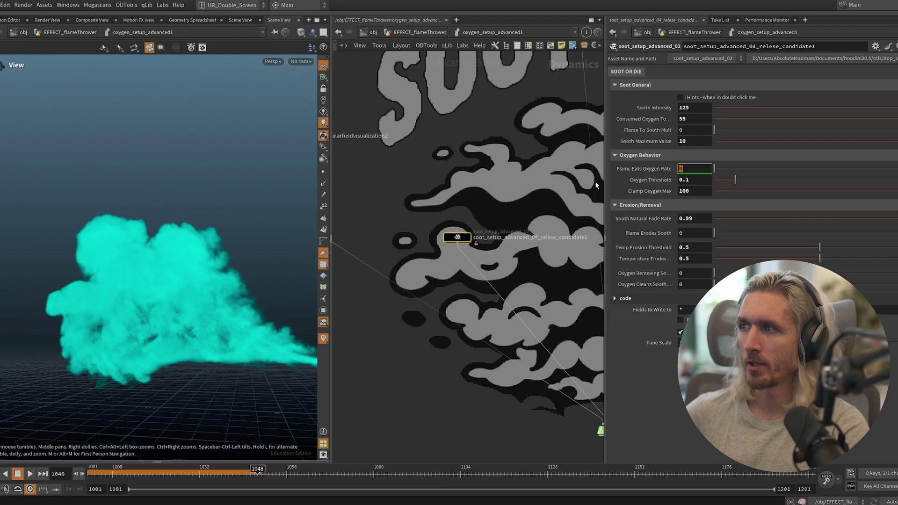
Step: Set Flame Eats Oxygen Rate to 0.4 and rerun the simulation from the start to frame 1036
key("ctrl+Up")
key("Up")
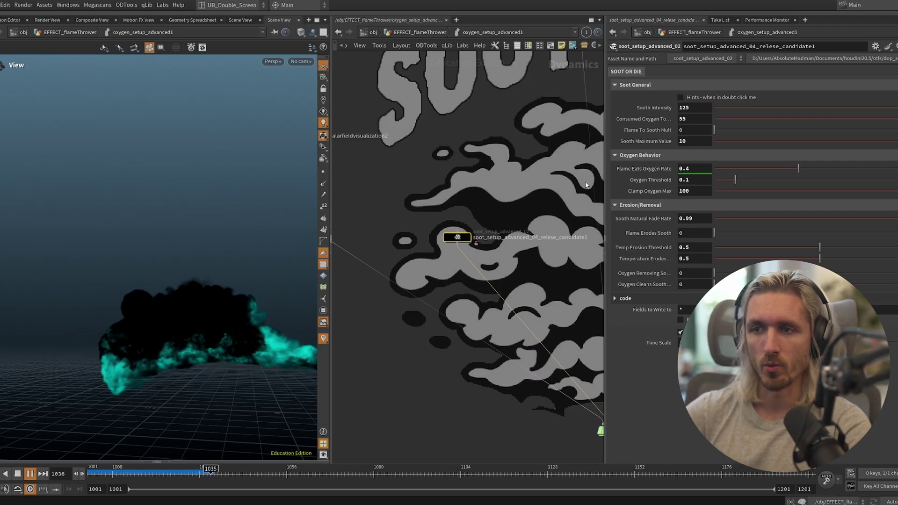
key("Up")
middle_click_drag(251, 328, 235, 320)
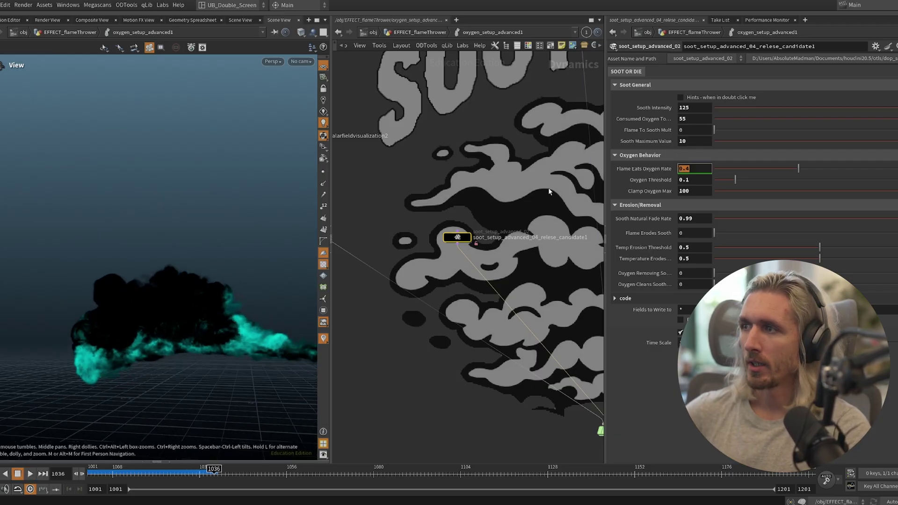
Step: Set Flame Eats Oxygen Rate to 1 and rerun the simulation to frame 1052, turning the smoke object's Multi Field guide on
key("ctrl+Up")
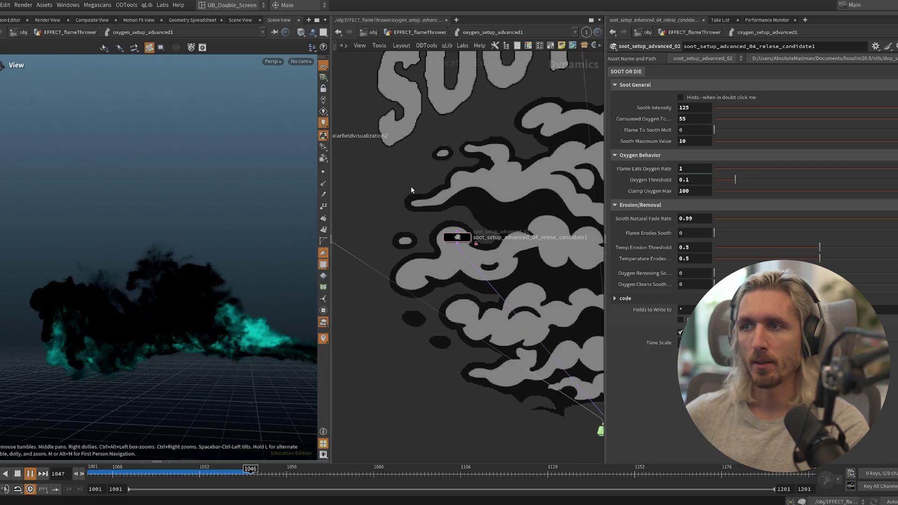
key("h")
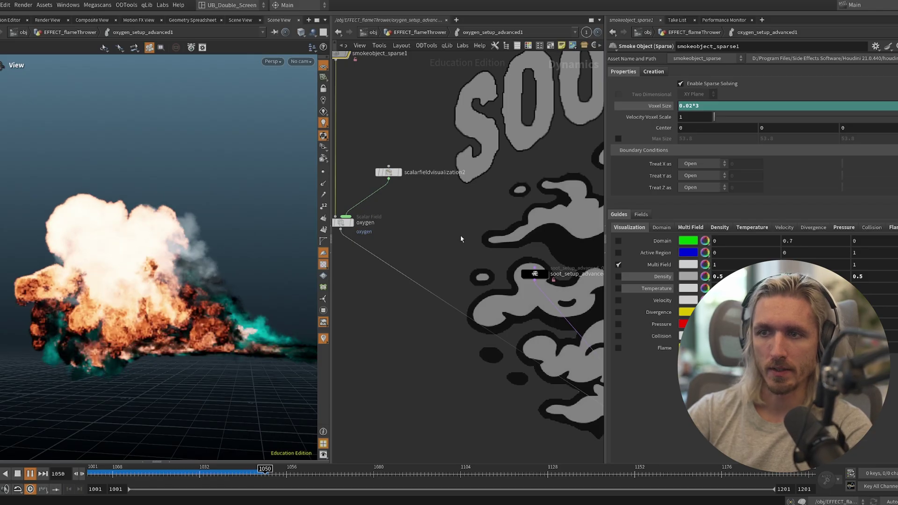
key("Escape")
middle_click_drag(524, 258, 453, 237)
Step: Set the soot setup node's Temperature Erodes value to 0 and rerun the simulation from the start
left_click(463, 254)
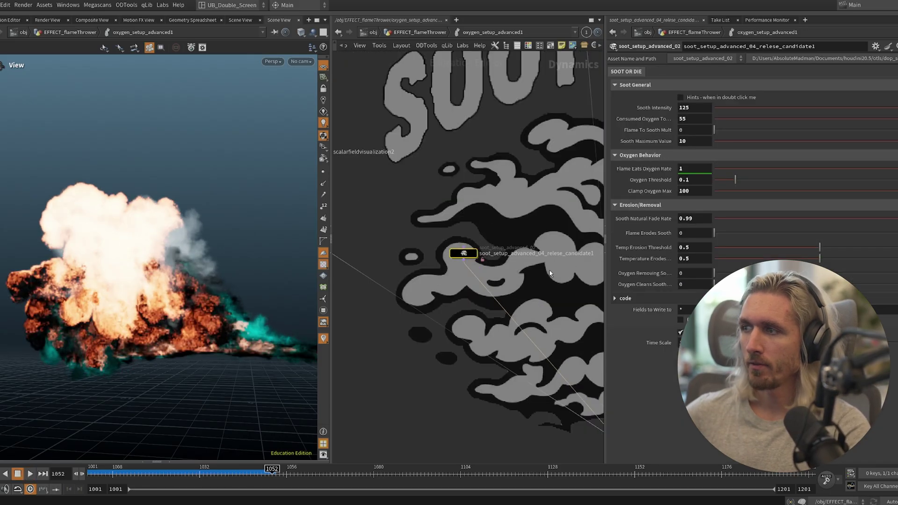
type("0")
key("Return")
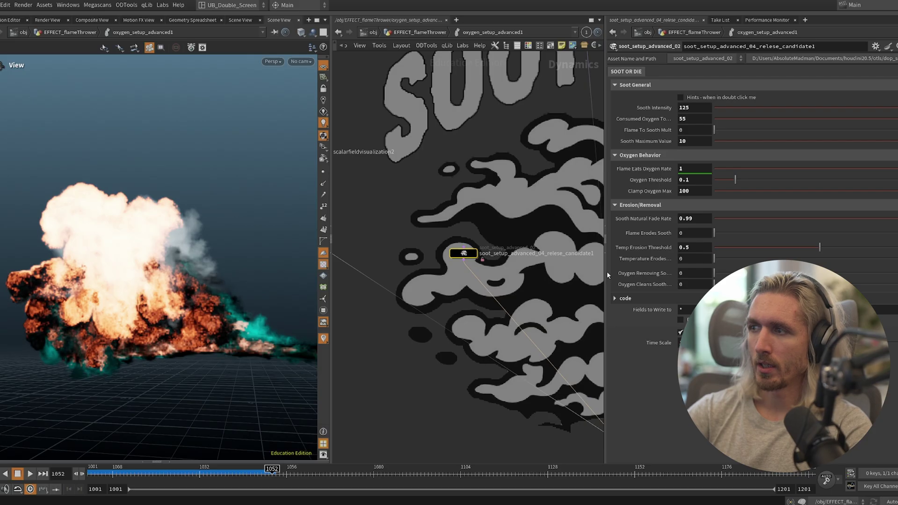
key("ctrl+Up")
key("Up")
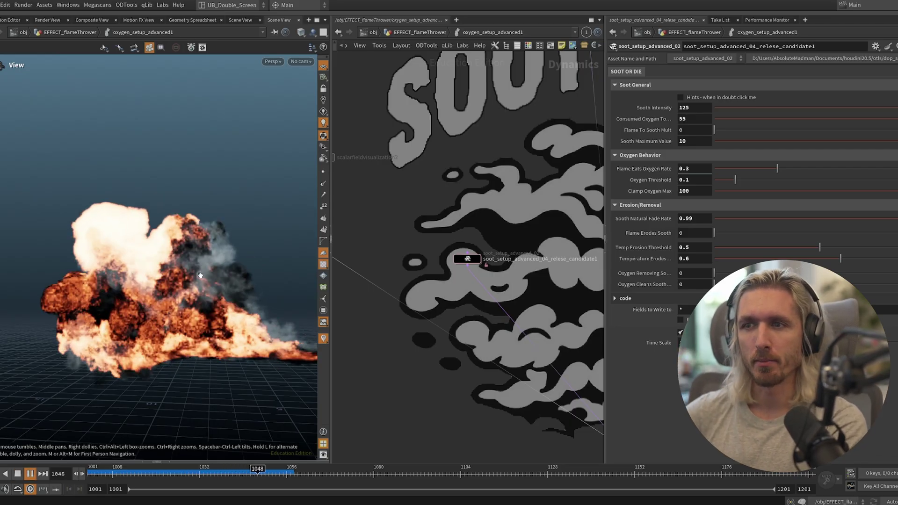
Step: With Flame Eats Oxygen Rate set to 0.3 and Temperature Erodes to 0.6, stop the simulation and inspect frame 1044
key("Up")
left_click_drag(269, 474, 243, 474)
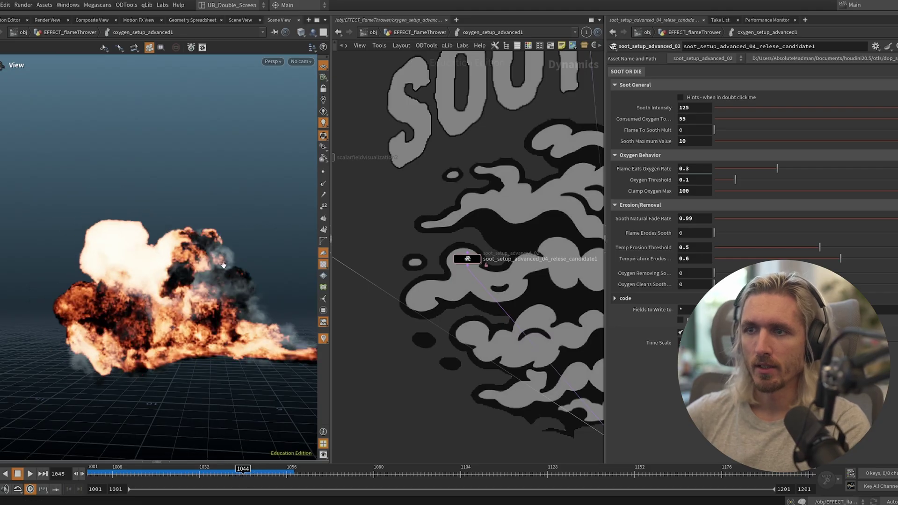
Step: Examine the soot on the explosion up close and advance the cached simulation to frame 1050
scroll(273, 449, "up", 3)
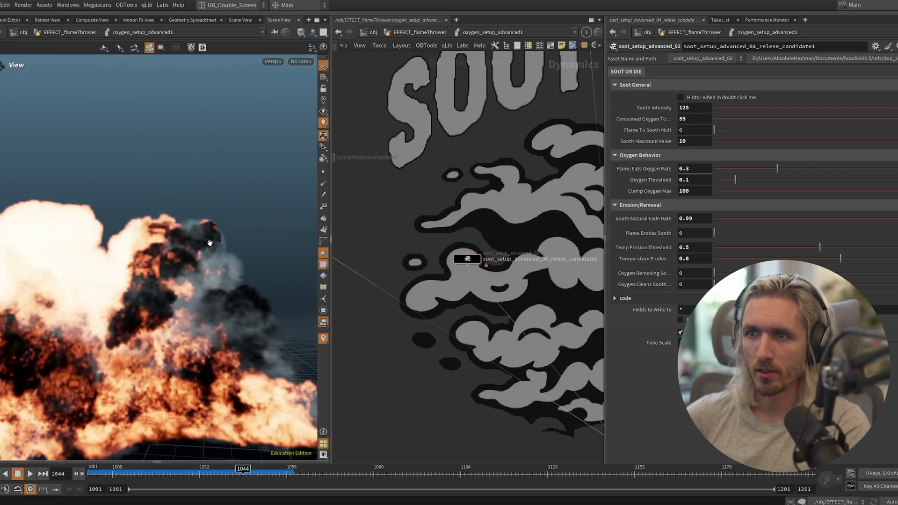
scroll(236, 288, "up", 3)
left_click_drag(253, 477, 265, 474)
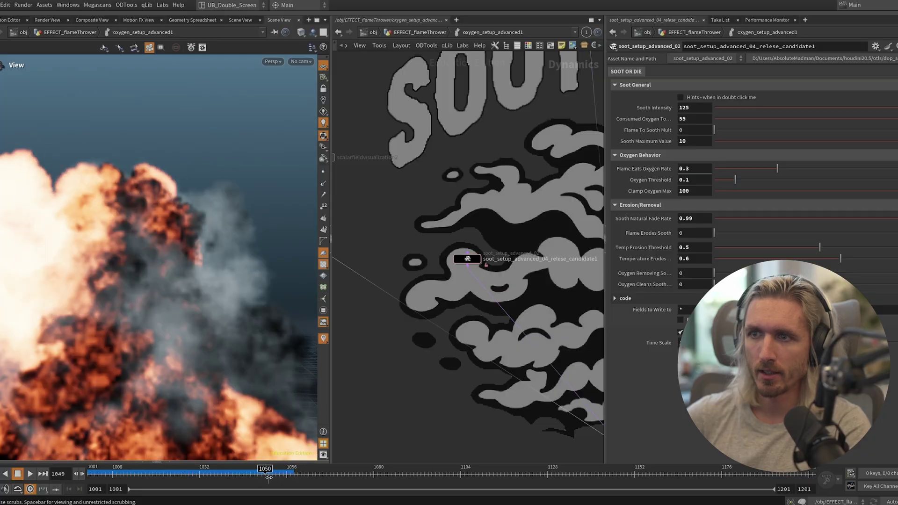
scroll(155, 319, "down", 5)
left_click_drag(155, 319, 136, 319)
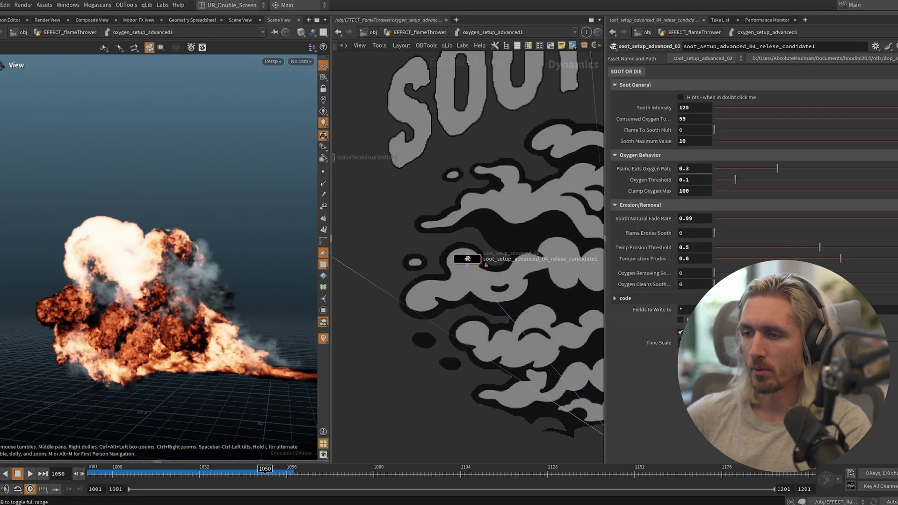
Step: Switch to the microwave oven explosion reference video in the browser, pause it and compare the fireball with its fading smoke frame by frame
mouse_move(498, 498)
left_click(610, 482)
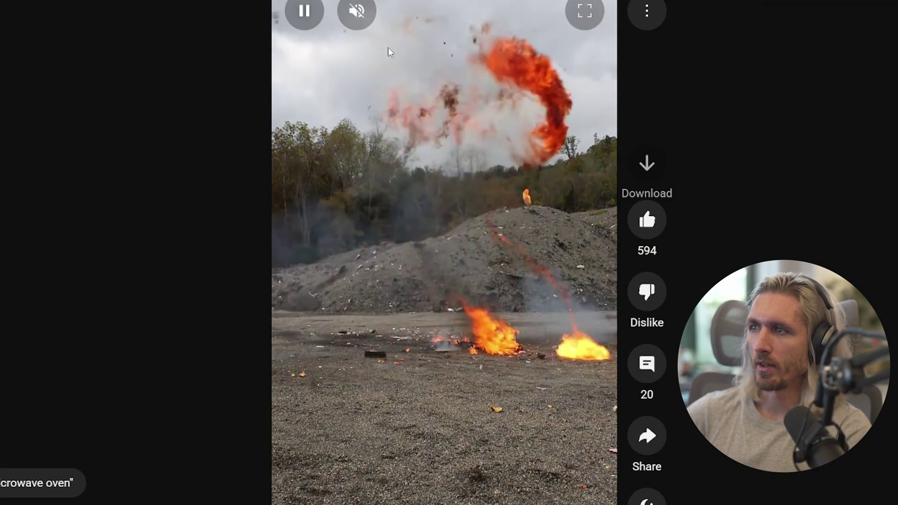
left_click(322, 15)
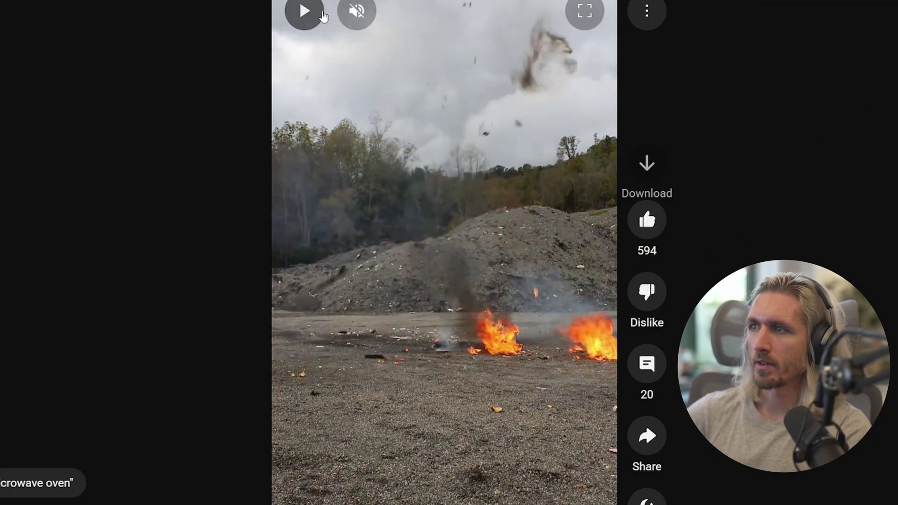
key("Left")
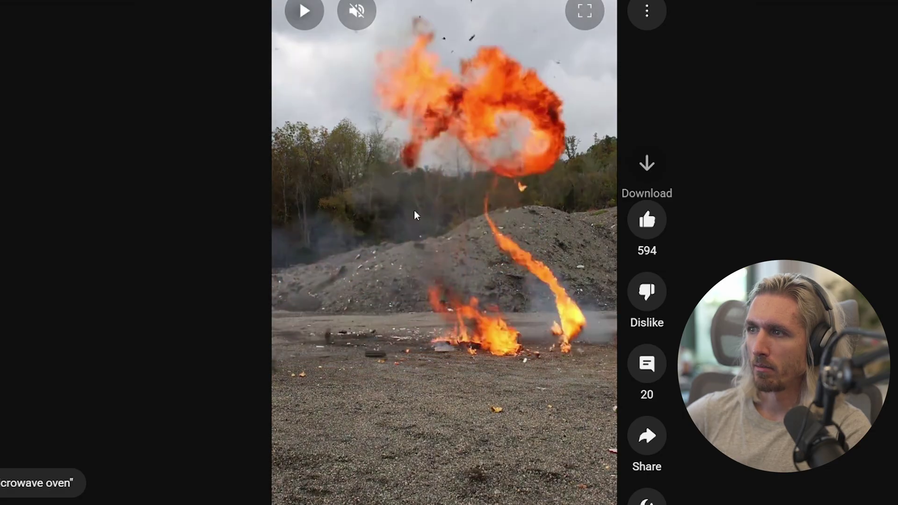
key("Right")
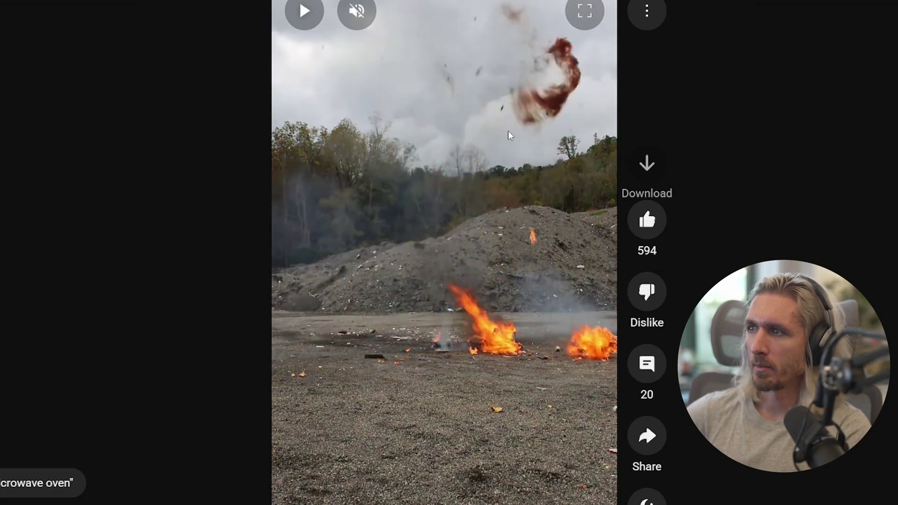
key("Left")
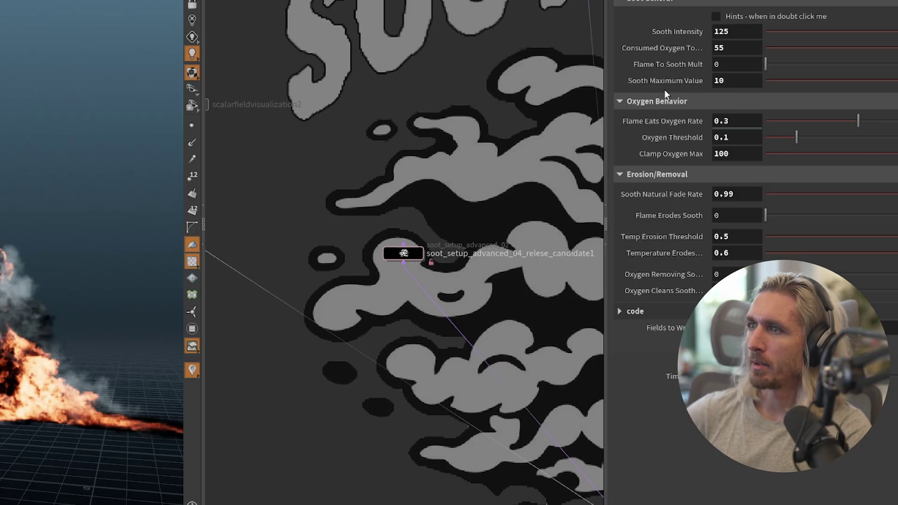
Step: Bring the pyro solver into view in the Houdini network and scrub the cached explosion to examine its flame and soot from closer up
left_click(402, 254)
middle_click_drag(402, 254, 370, 147)
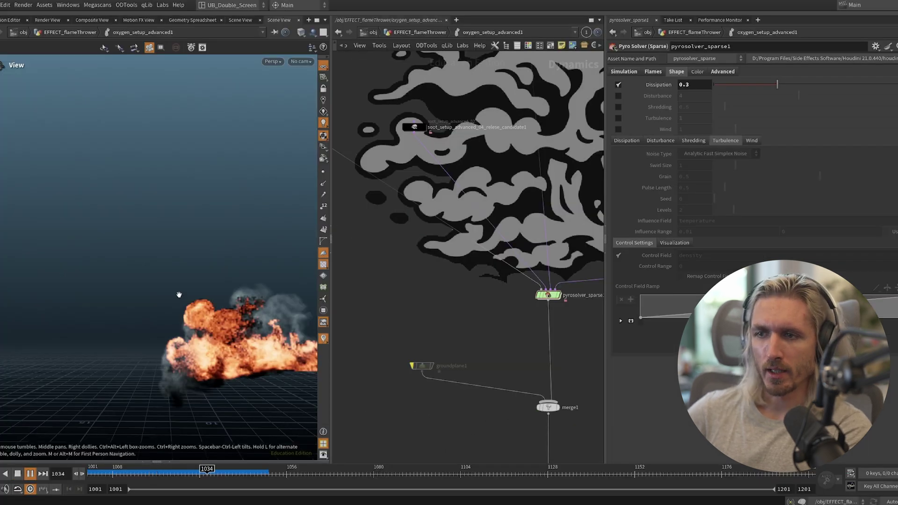
left_click_drag(220, 474, 210, 476)
right_click_drag(244, 326, 249, 338)
left_click_drag(216, 470, 232, 474)
right_click_drag(173, 301, 192, 327)
left_click_drag(229, 474, 251, 473)
left_click(243, 474)
right_click_drag(161, 317, 152, 280)
middle_click_drag(152, 280, 189, 303)
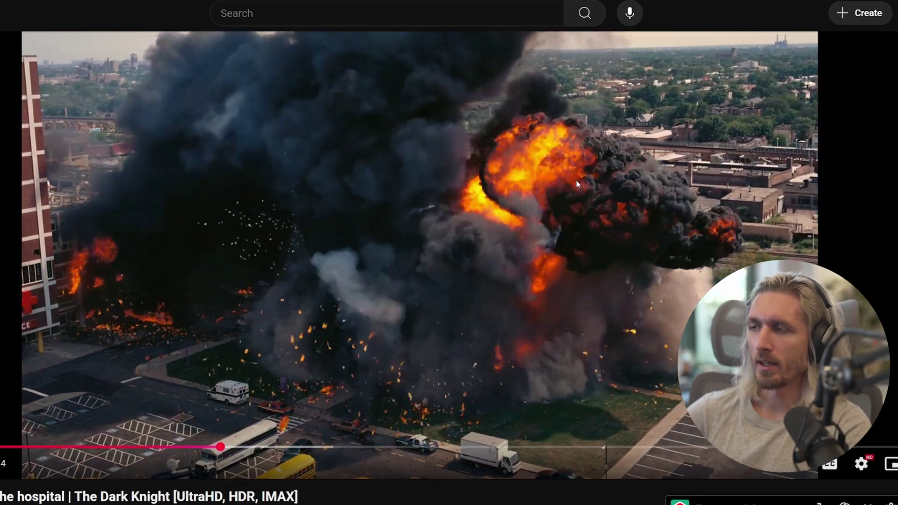
Step: Play the Dark Knight hospital explosion reference and rewind slightly to rewatch the fireball
left_click(514, 157)
left_click(210, 447)
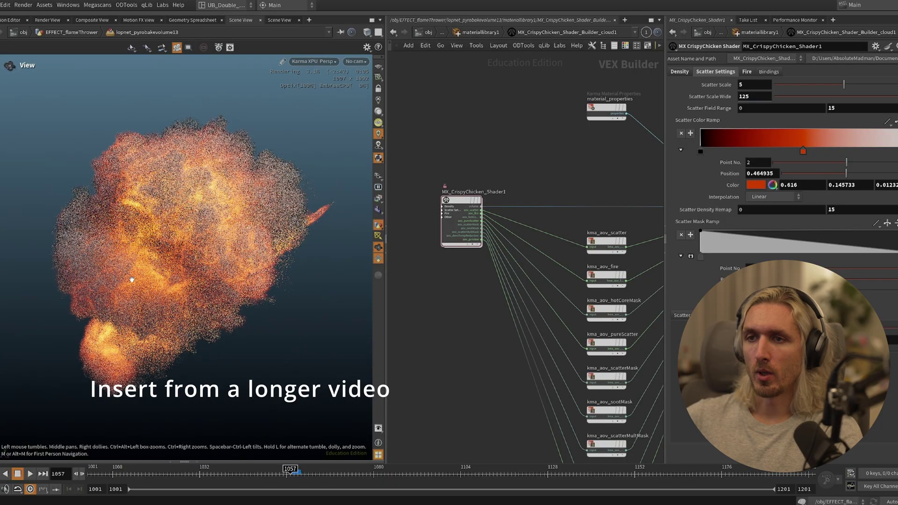
Step: Display the sublayer1 result in the Solaris network and open the MX_CrispyChicken shader inside materiallibrary3
key("u")
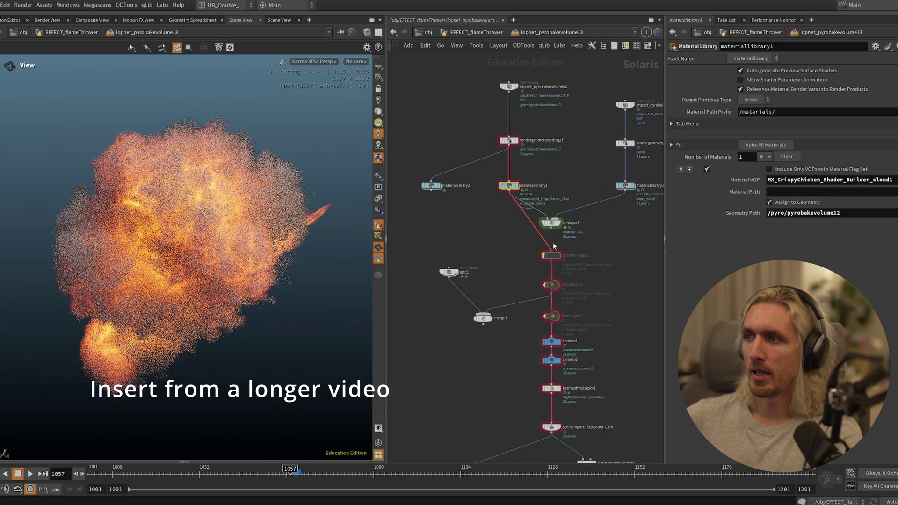
left_click(553, 231)
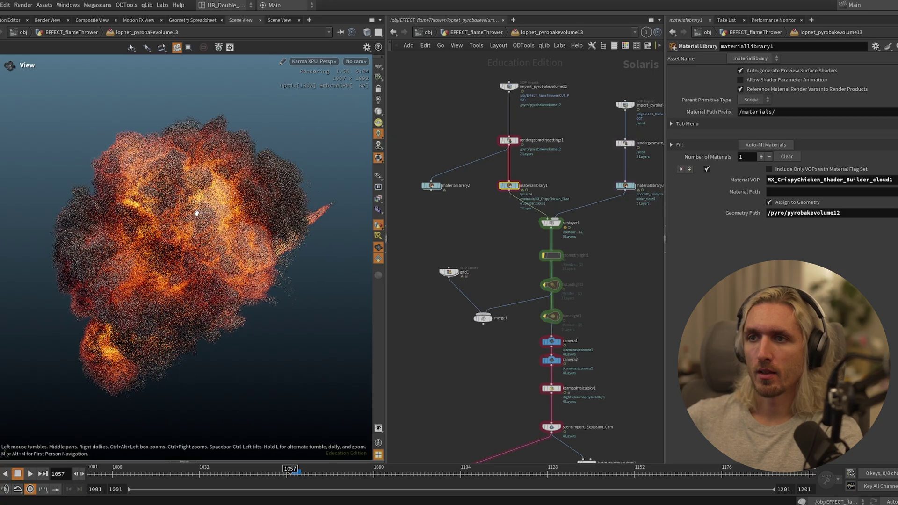
middle_click_drag(602, 170, 571, 192)
left_click(591, 209)
key("i")
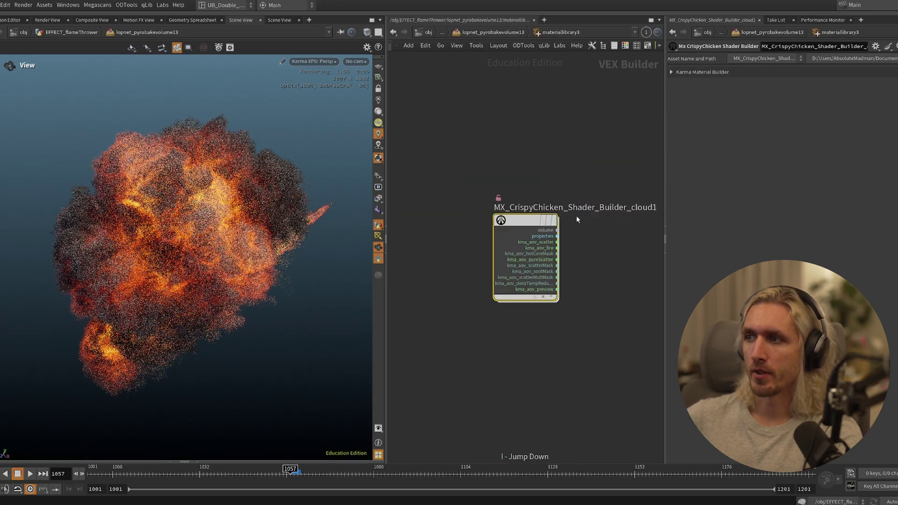
key("i")
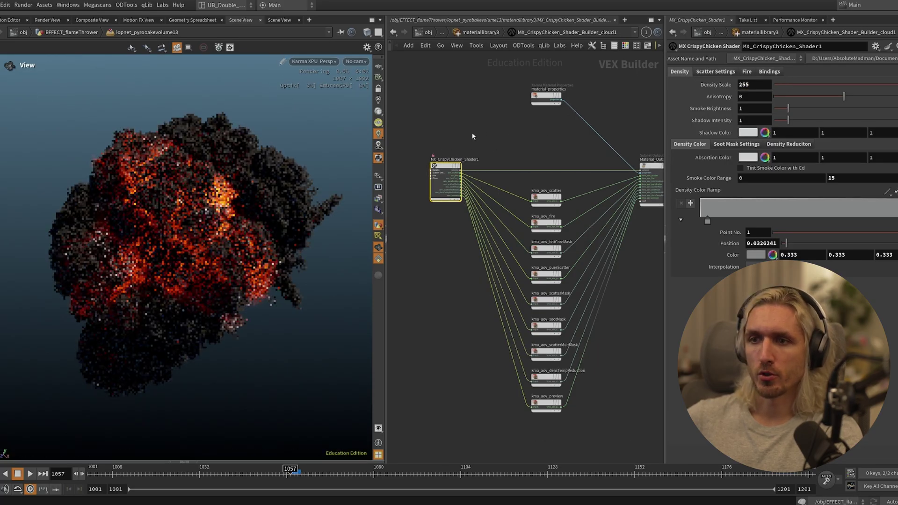
left_click(472, 132)
middle_click_drag(472, 139, 493, 138)
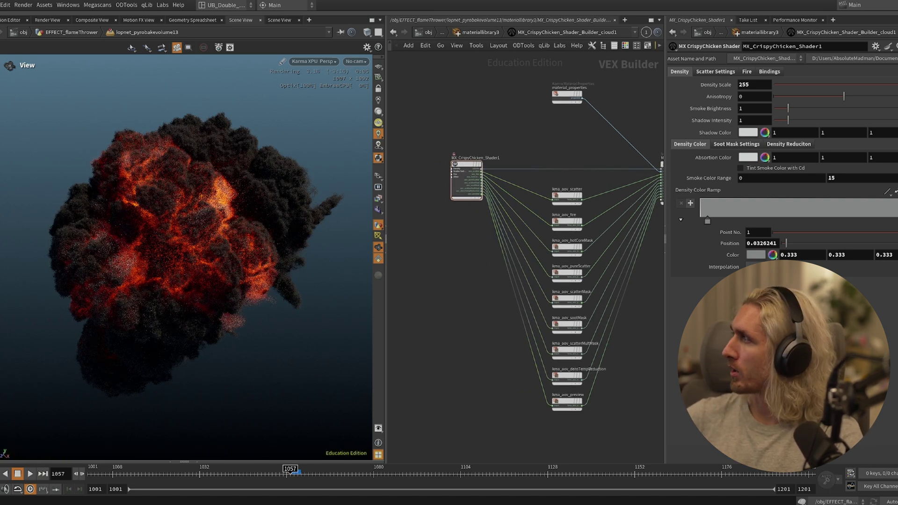
Step: Switch to the Dark Knight reference video at 1:01 to check the fireball, and return to Houdini
key("alt+Tab")
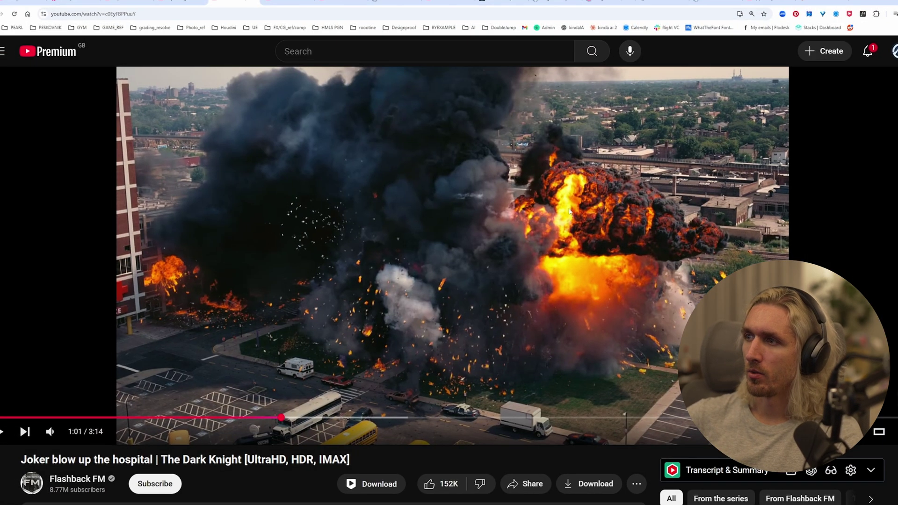
left_click(872, 4)
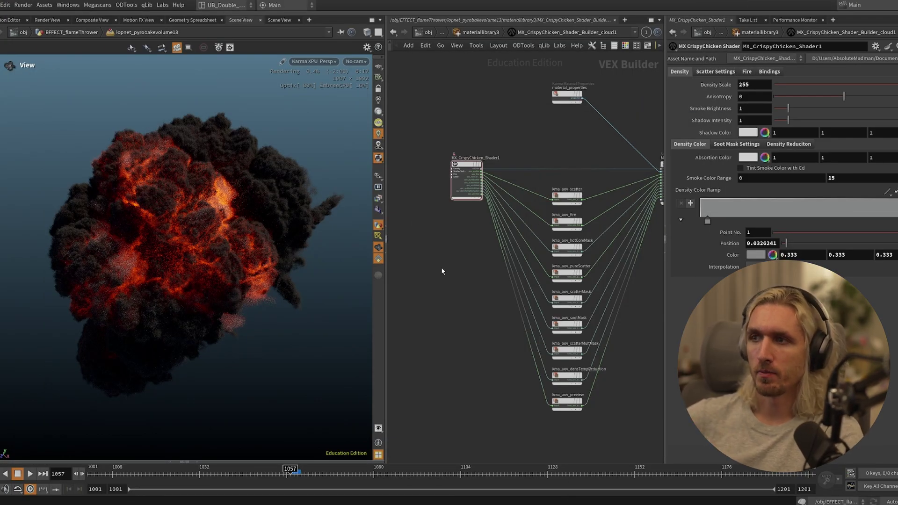
Step: Return to the Solaris network and review the import_pyrobakevolume12 and import_pyrobakevolume13 branches with their separate material libraries
key("u")
key("u")
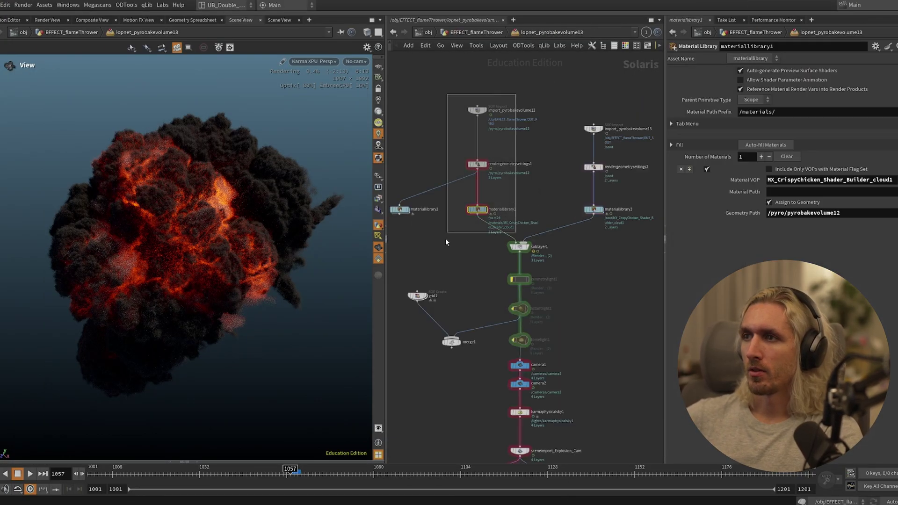
left_click_drag(446, 242, 457, 214)
left_click_drag(478, 210, 465, 210)
middle_click_drag(542, 145, 513, 135)
left_click_drag(534, 101, 564, 132)
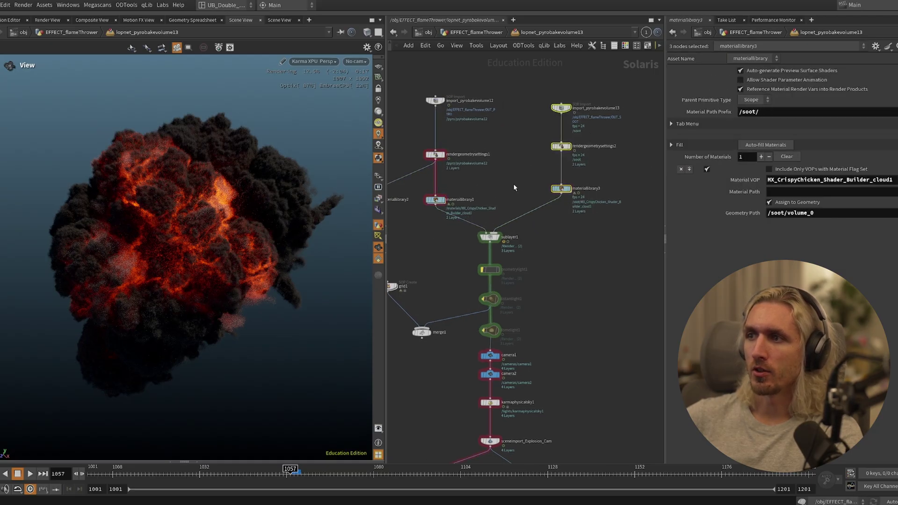
key("i")
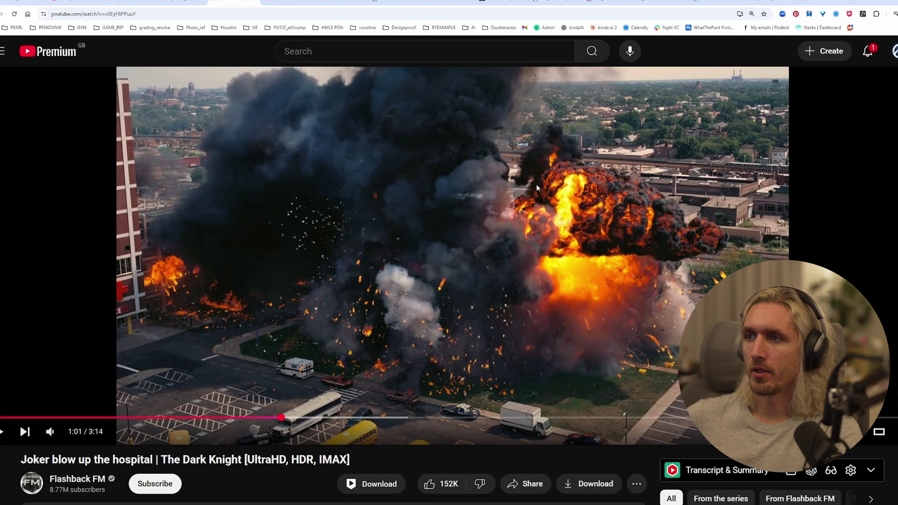
Step: Play the Dark Knight explosion reference to 1:02 and compare it with the Karma-rendered explosion from several angles
left_click(613, 204)
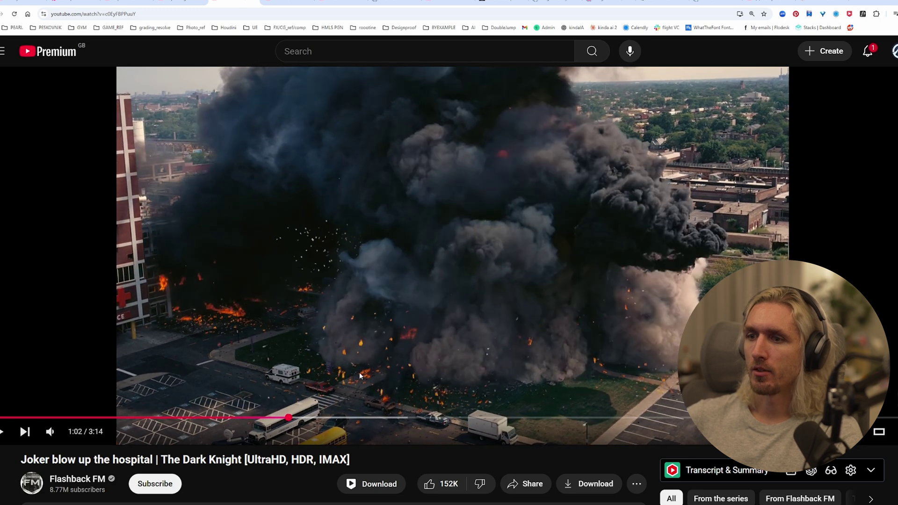
left_click(873, 1)
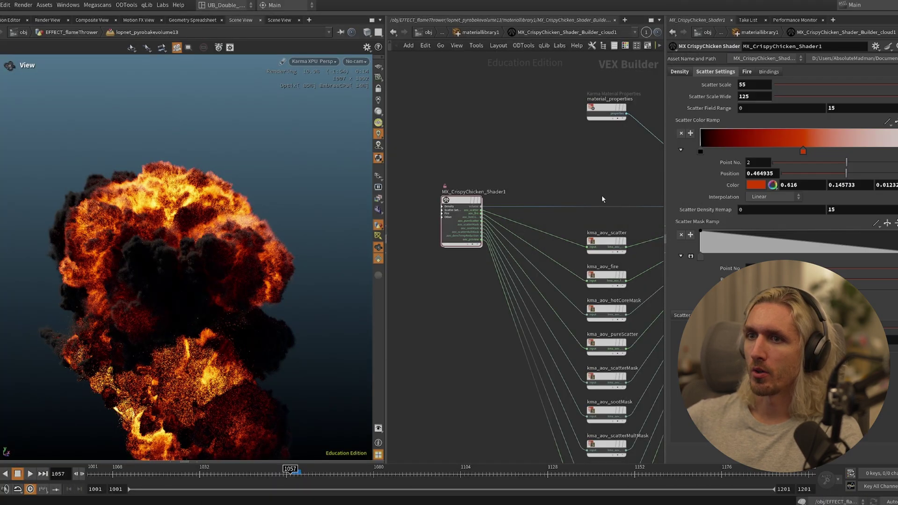
left_click_drag(197, 284, 249, 290)
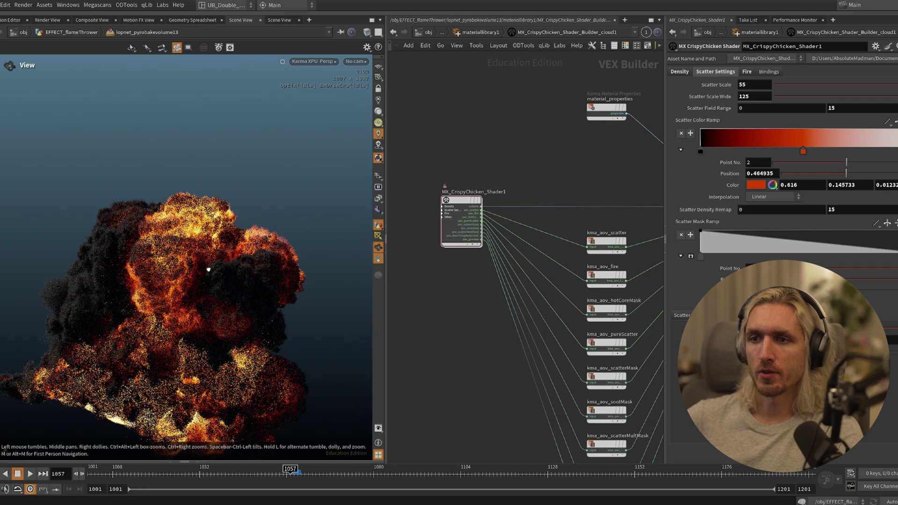
left_click_drag(221, 263, 106, 276)
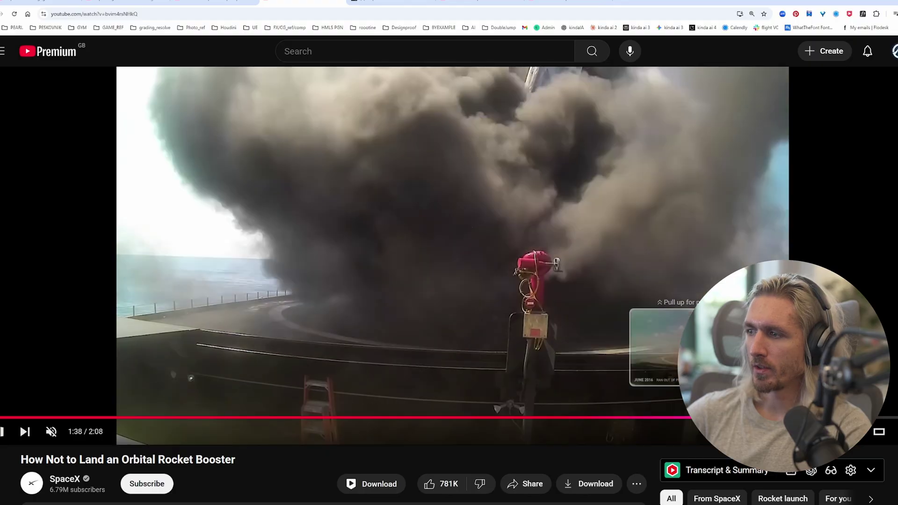
Step: Replay the booster crash explosions in the SpaceX reference video to study how fire turns into dark soot
key("Left")
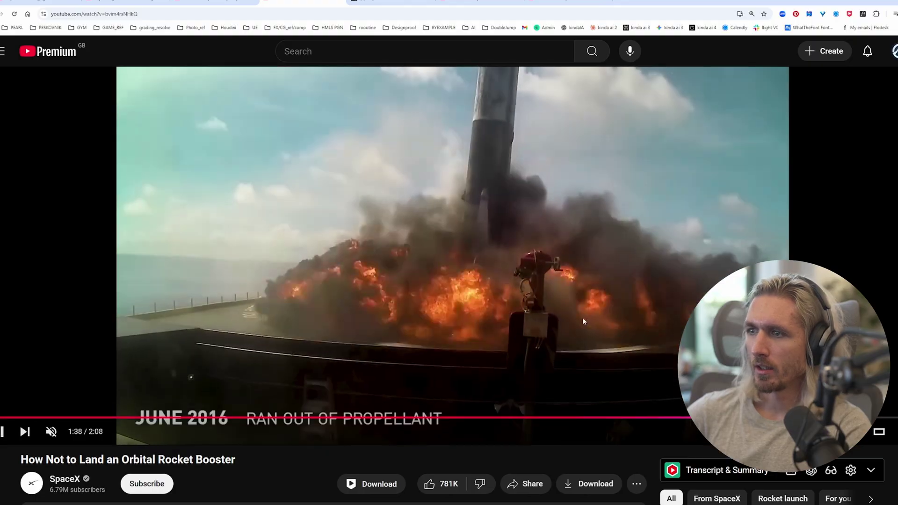
left_click(479, 277)
left_click(475, 293)
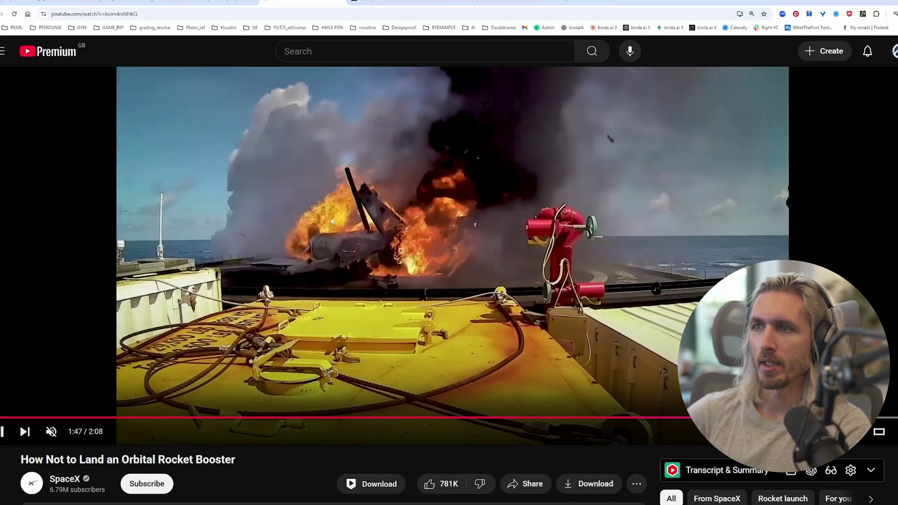
key("Left")
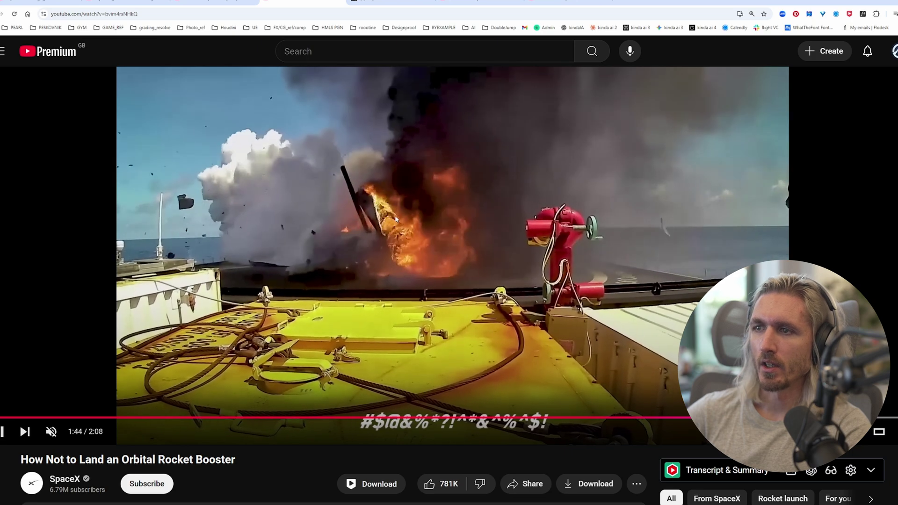
left_click(336, 160)
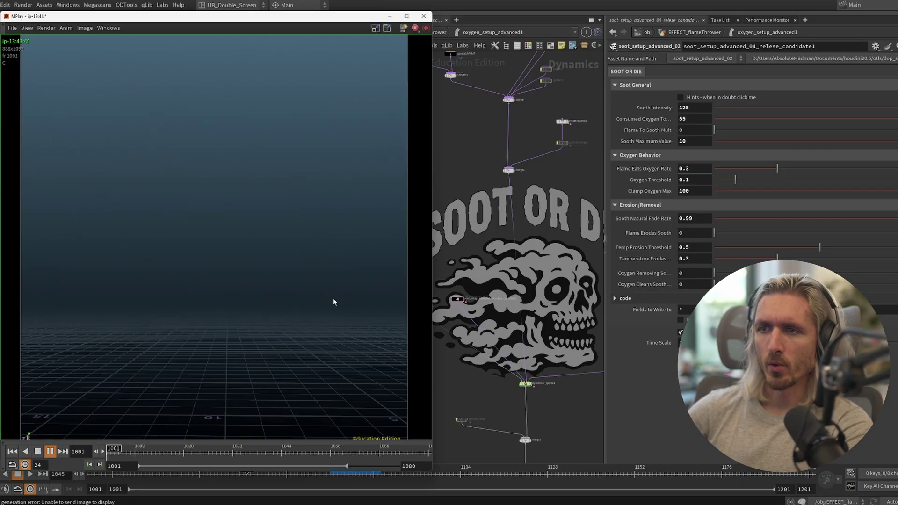
Step: Play and scrub the flipbook of the simulation in MPlay to examine the soot around the flames
key("Up")
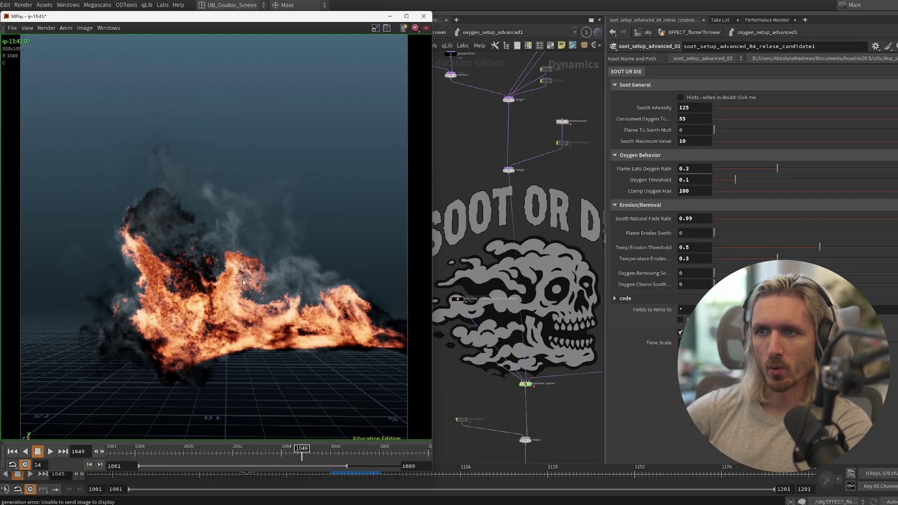
left_click_drag(266, 454, 341, 448)
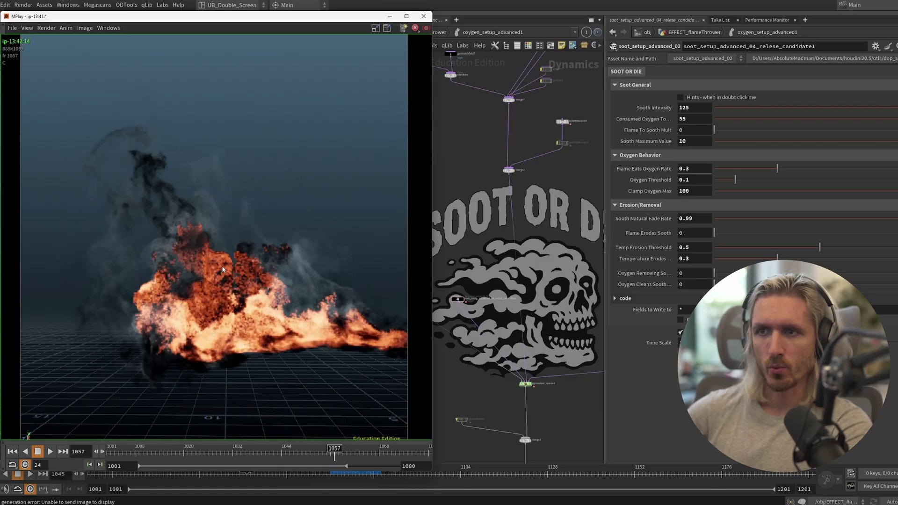
key("Up")
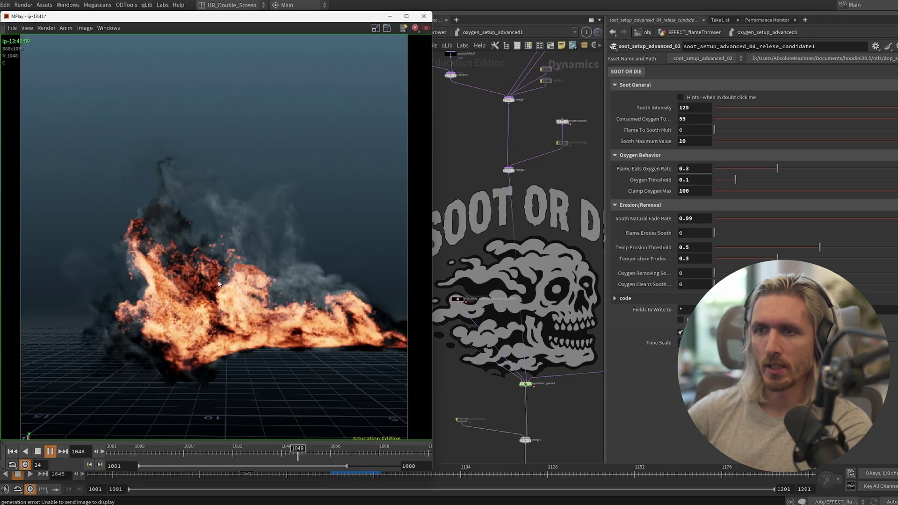
Step: Jump to about 0:58 in the ISAR Spectrum rocket failure video and examine the fireball and pale smoke
left_click(477, 241)
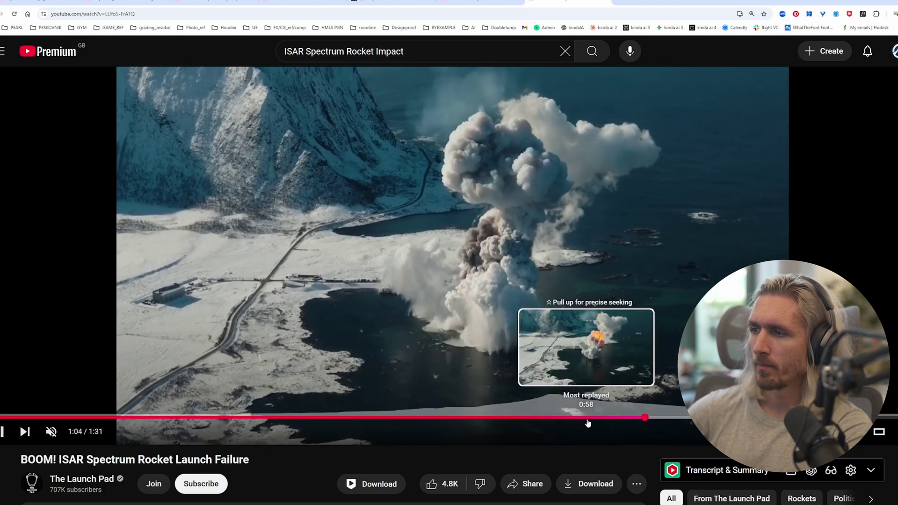
left_click(591, 417)
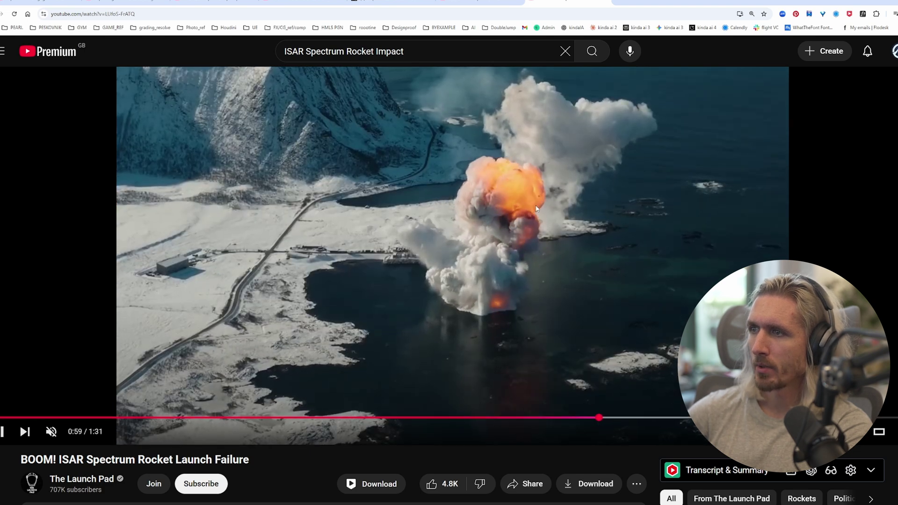
left_click(533, 162)
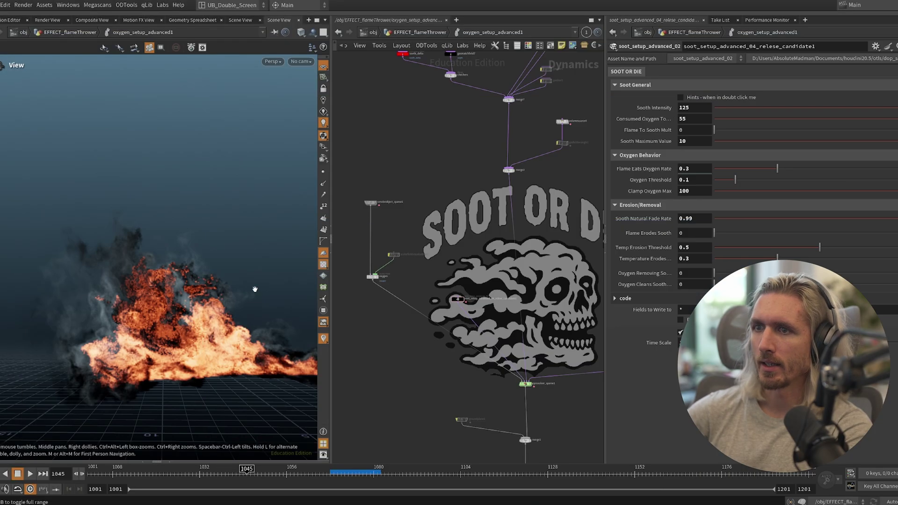
Step: Set the soot setup's Temperature Erodes value to 0.5 and play the simulation from the first frame
scroll(461, 289, "up", 5)
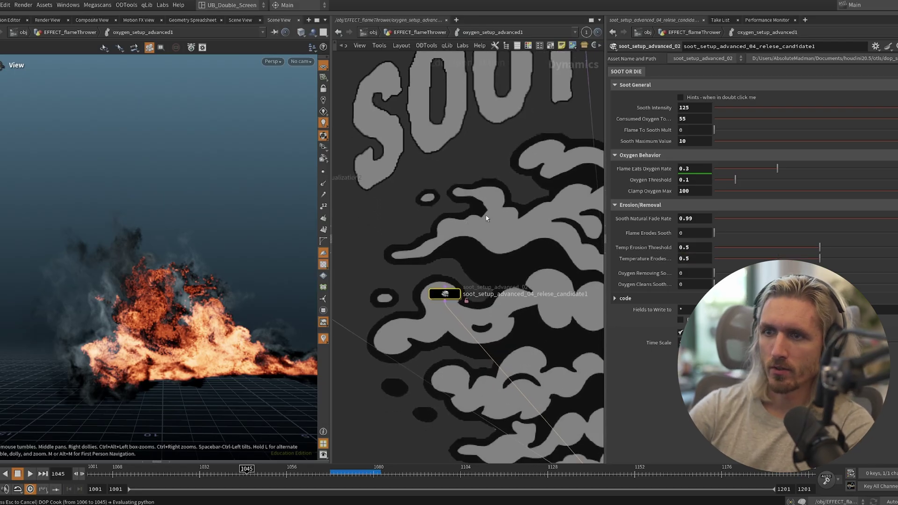
key("ctrl+Up")
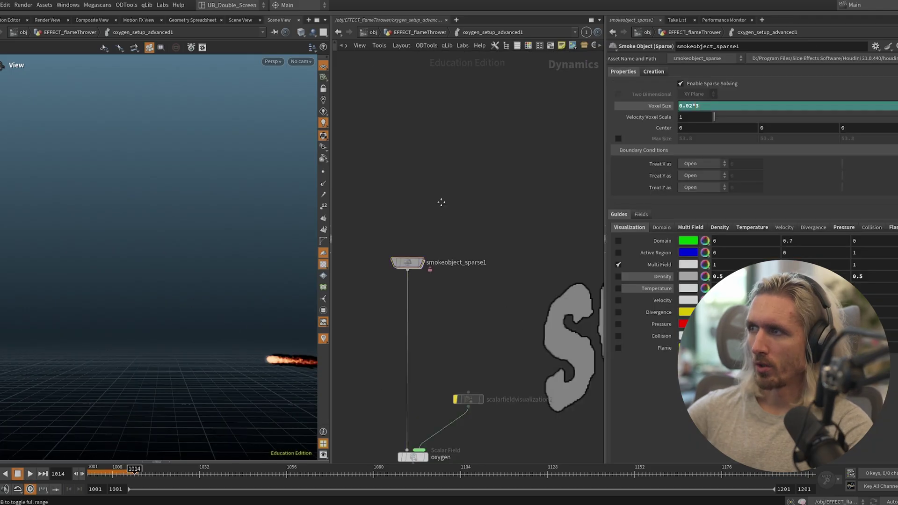
middle_click_drag(552, 435, 446, 219)
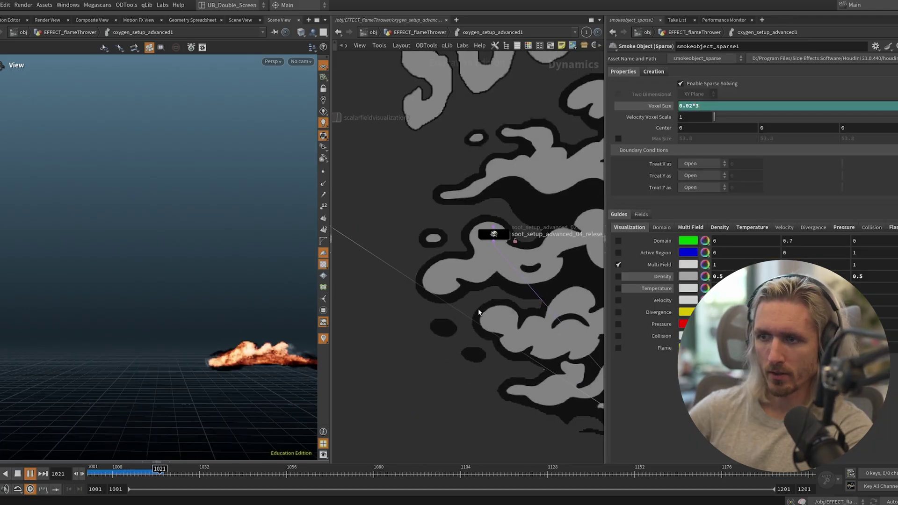
key("Up")
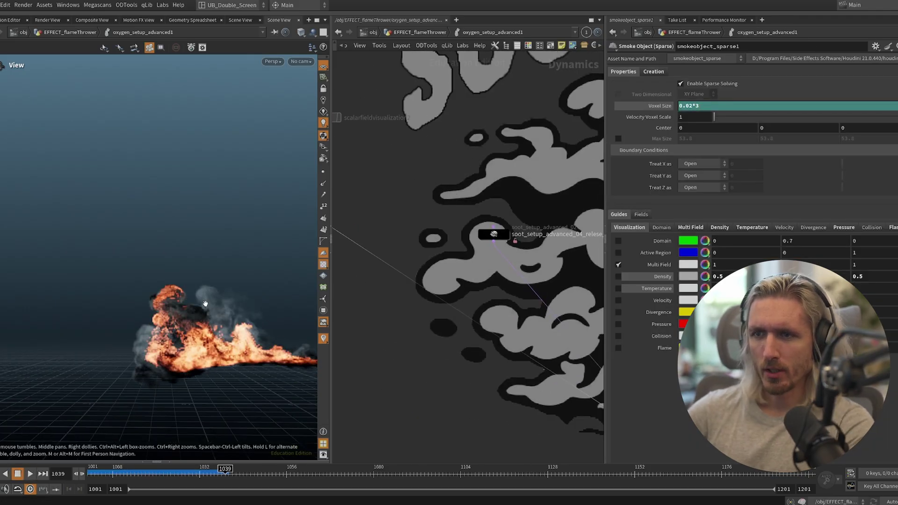
Step: Examine the soot and pale smoke above the flames up close around frame 1043 as the simulation plays
right_click_drag(200, 309, 155, 258)
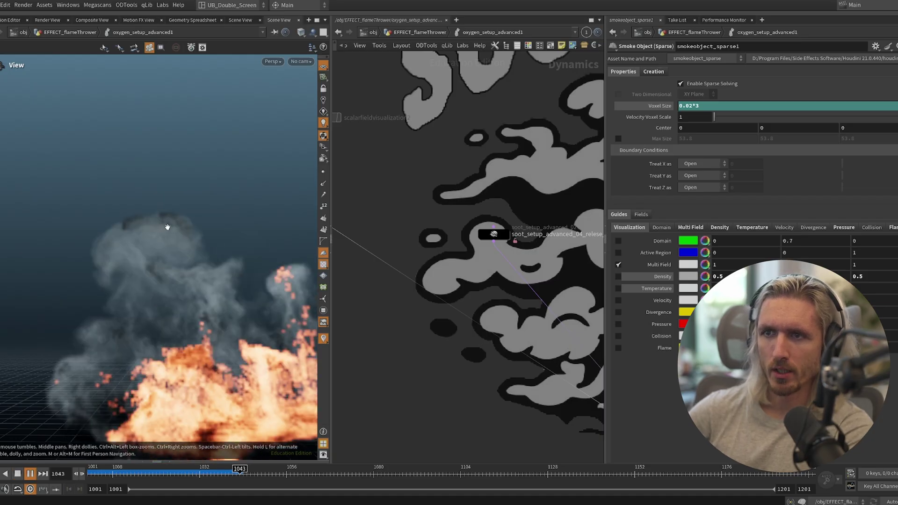
left_click(111, 474)
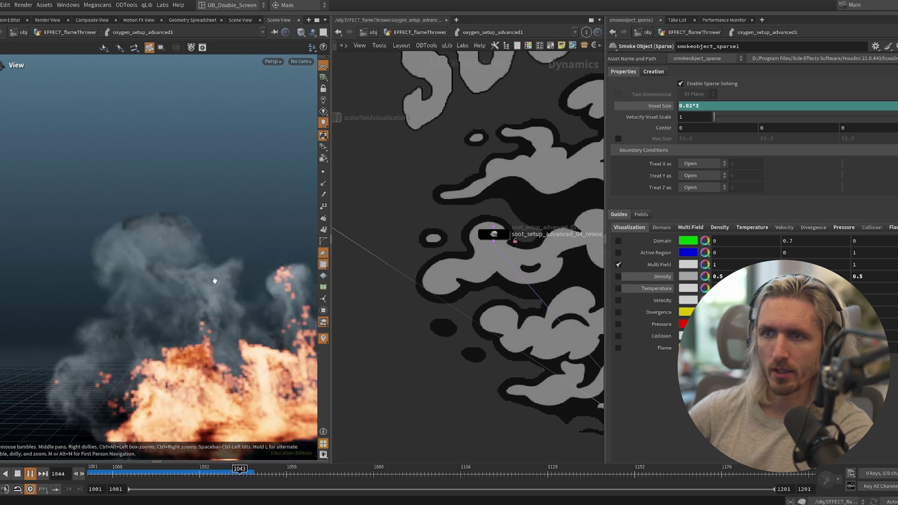
right_click_drag(214, 281, 200, 319)
left_click_drag(201, 319, 193, 326)
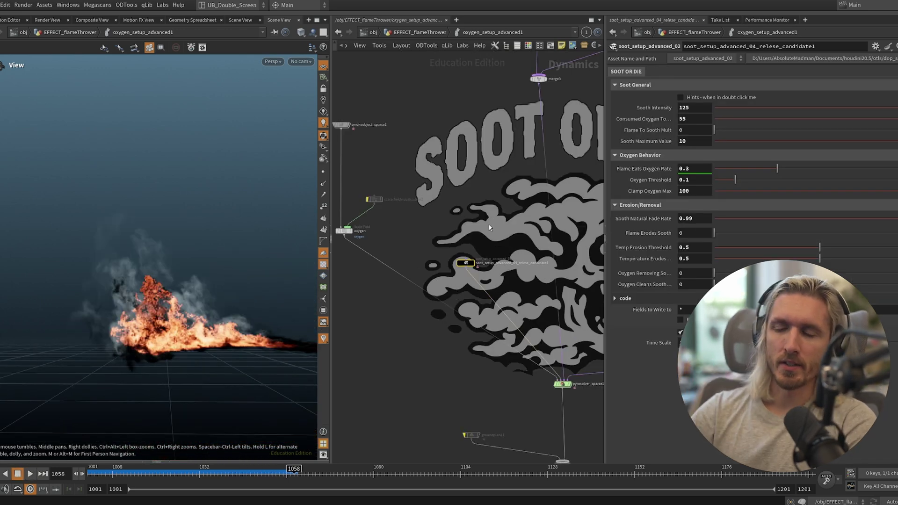
Step: Open the parameters of the MAXIMUS_DETAILUS_SIMPLE2_mushroom_braker noise node in the Dynamics network
middle_click_drag(580, 260, 363, 223)
scroll(424, 224, "up", 4)
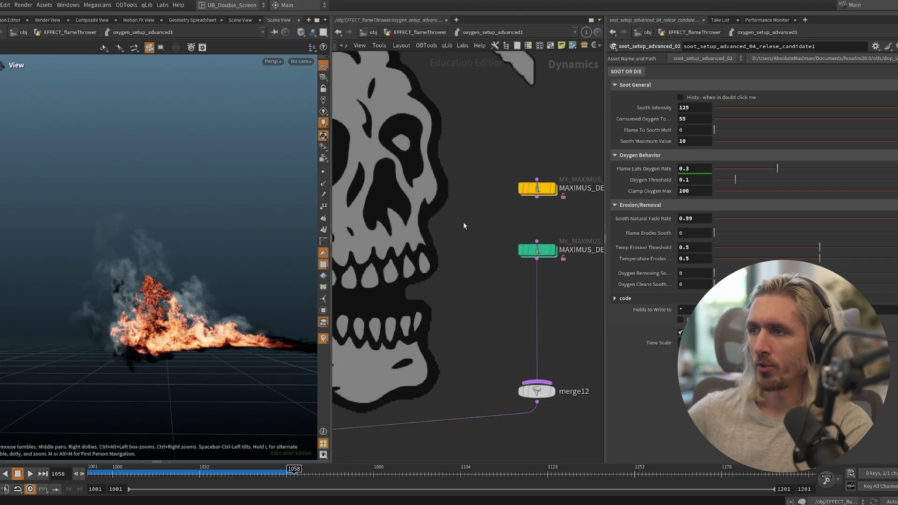
middle_click_drag(517, 219, 417, 203)
scroll(419, 205, "down", 1)
left_click(436, 233)
middle_click_drag(536, 191, 519, 195)
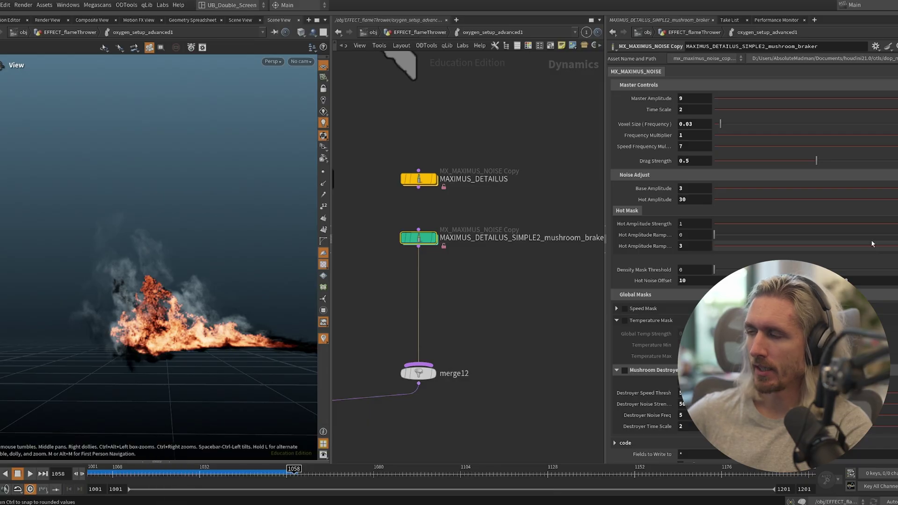
Step: Expand the noise node's code section and look through its script and remaining parameters
scroll(617, 415, "down", 1)
left_click(617, 415)
scroll(617, 415, "down", 10)
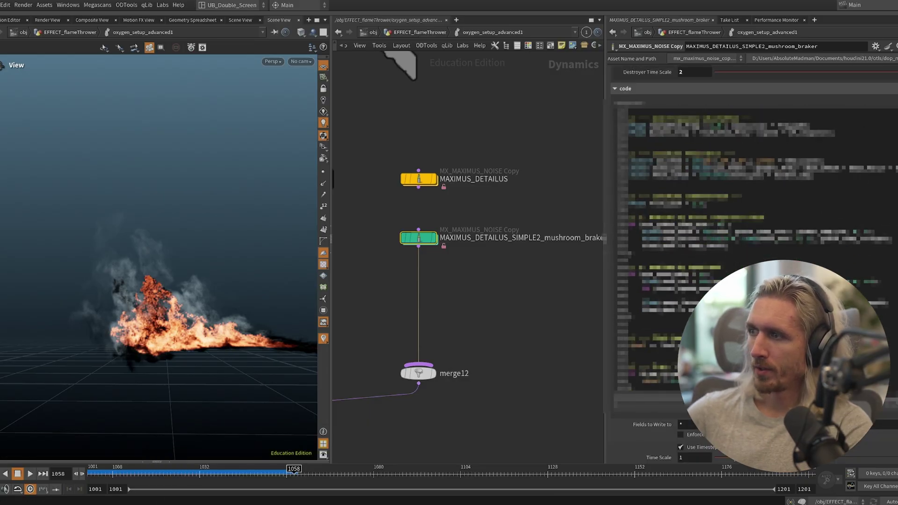
scroll(744, 248, "down", 5)
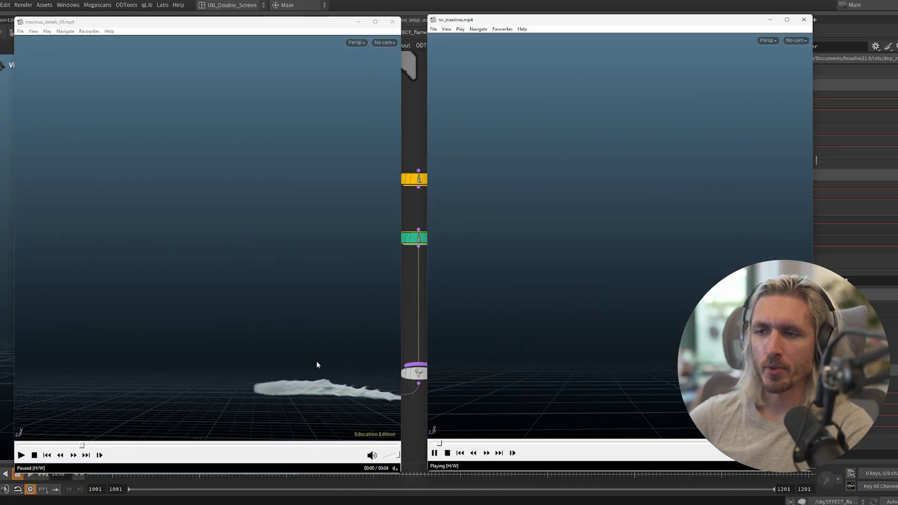
Step: Play maximus_details_03.mp4 beside no_maximus.mp4 to compare the simulation with and without the noise
left_click(317, 361)
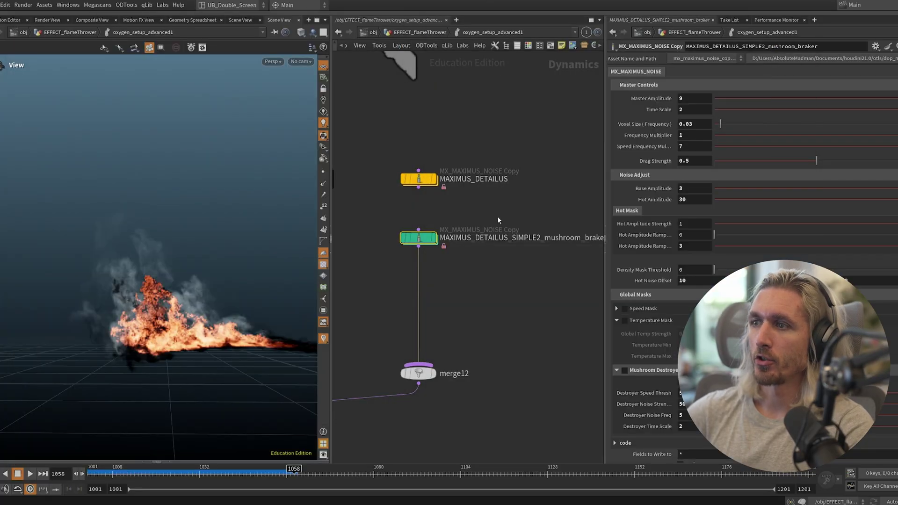
Step: Return to the EFFECT_flameThrower geometry network and display the filecache8_MX8 simulation cache
key("u")
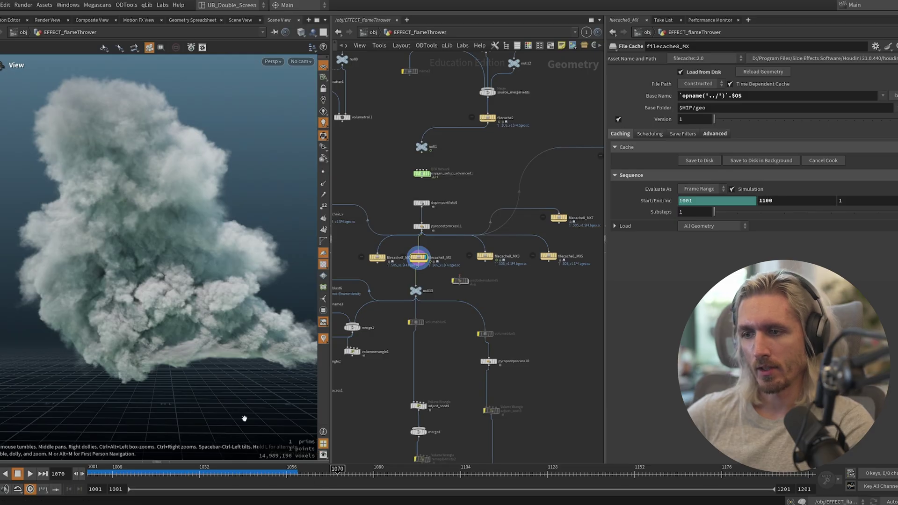
left_click_drag(244, 418, 162, 284)
middle_click_drag(529, 194, 398, 231)
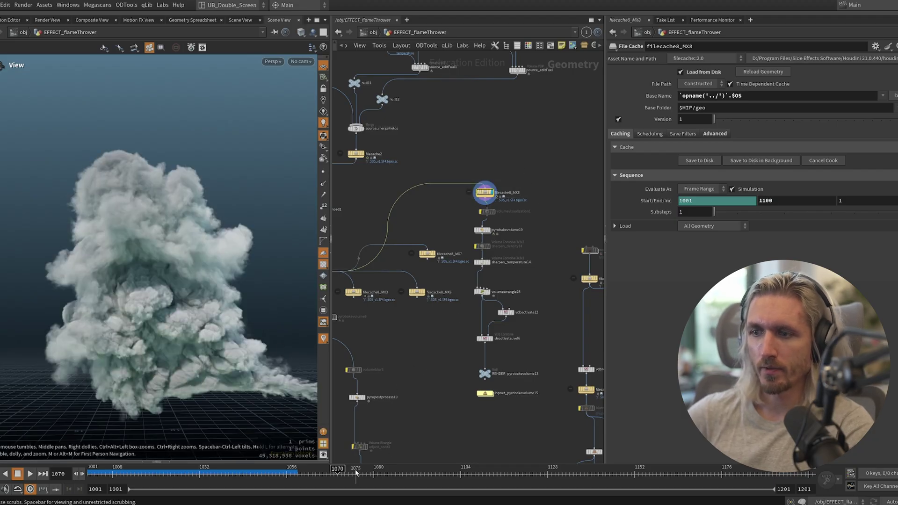
Step: Go to frame 1080 and examine the edges of the cached smoke plume up close
left_click(377, 473)
right_click_drag(294, 238, 346, 220)
middle_click_drag(276, 262, 209, 268)
left_click_drag(208, 269, 221, 270)
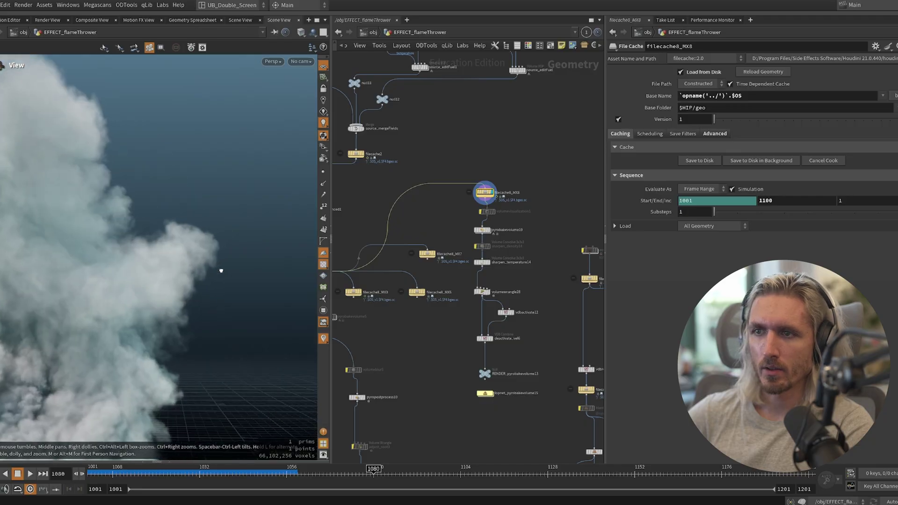
Step: Go to frame 1049 and examine the billowing smoke shapes from the side and from above
left_click(261, 474)
left_click_drag(243, 230, 140, 270)
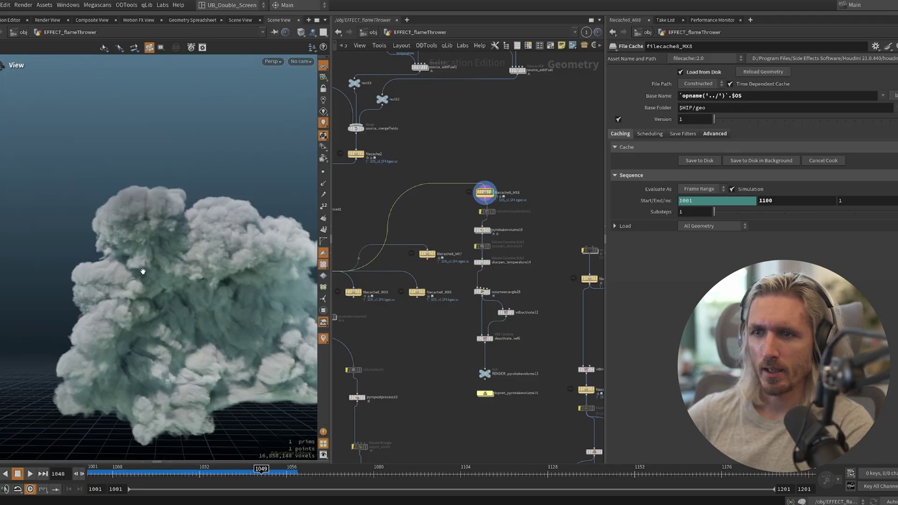
right_click_drag(140, 270, 155, 243)
left_click_drag(156, 243, 170, 287)
right_click_drag(170, 287, 176, 252)
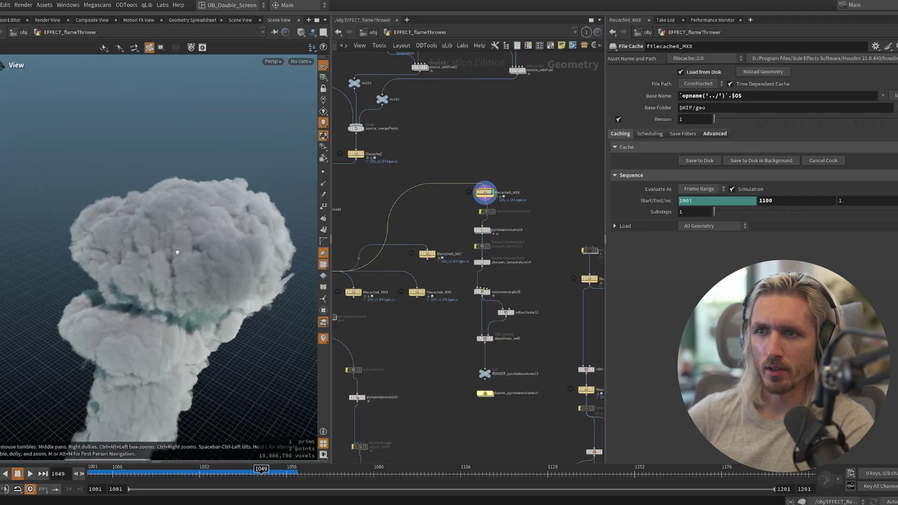
left_click_drag(177, 252, 117, 209)
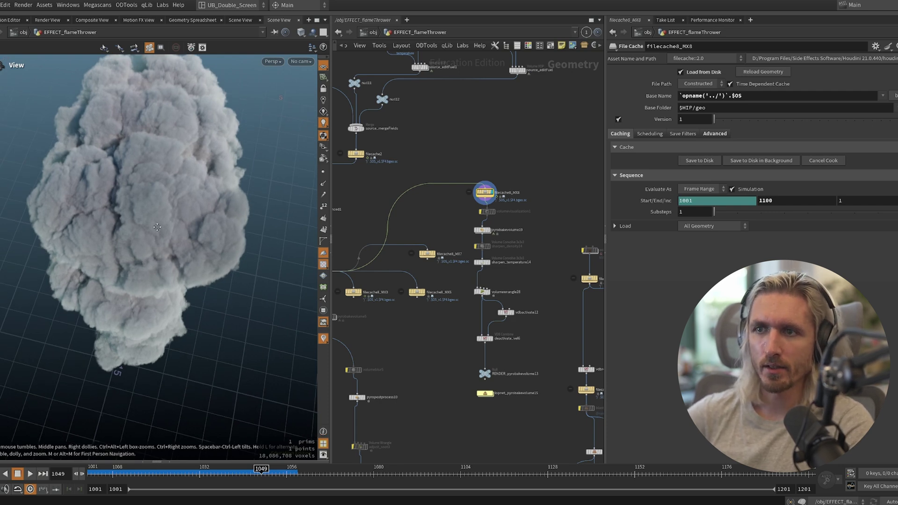
left_click_drag(158, 227, 176, 320)
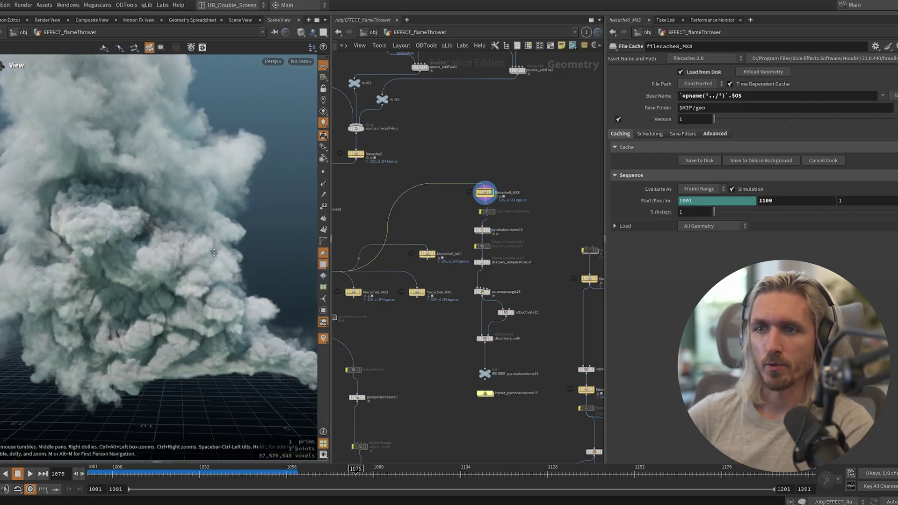
Step: Set the first 3D texture resolution limit to 1024 in the viewport's display options
left_click_drag(213, 253, 187, 269)
scroll(212, 276, "down", 4)
type("d")
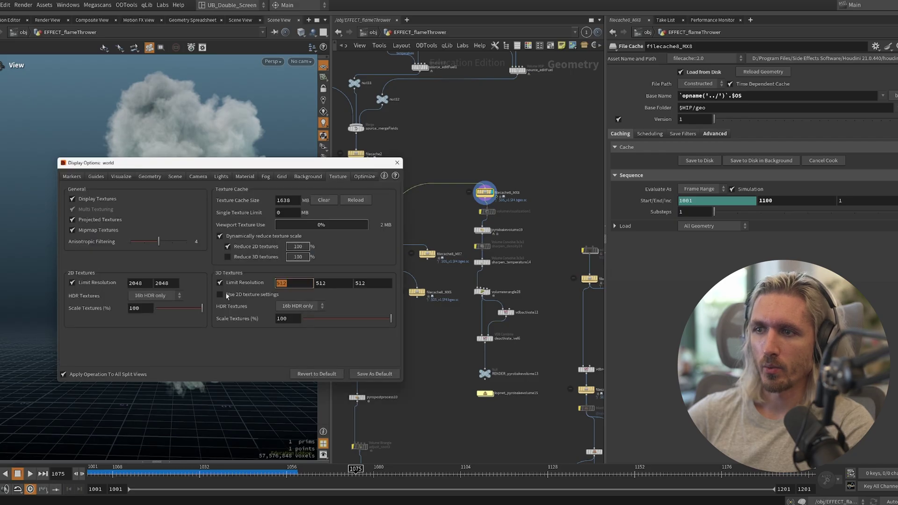
type("1024")
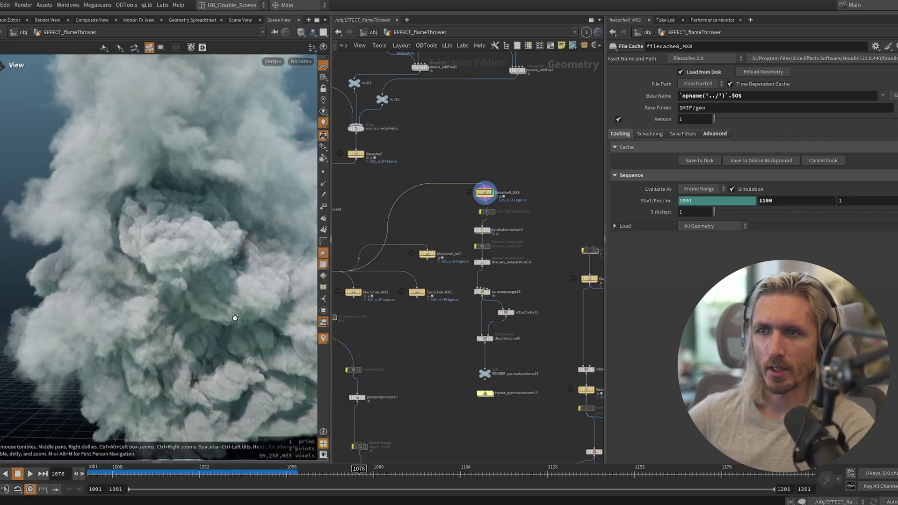
Step: Examine the fine detail and silhouette of the cached smoke plume at frame 1076 from several angles
middle_click_drag(176, 270, 260, 389)
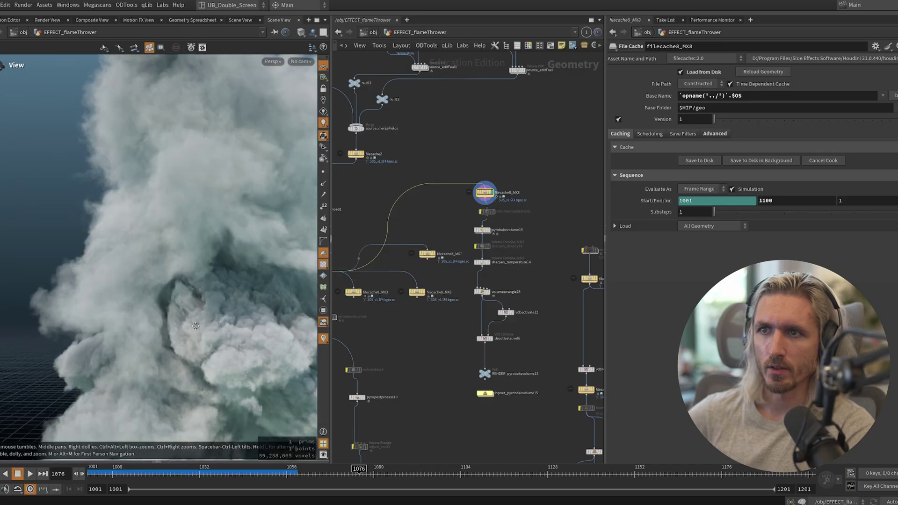
middle_click_drag(195, 326, 209, 349)
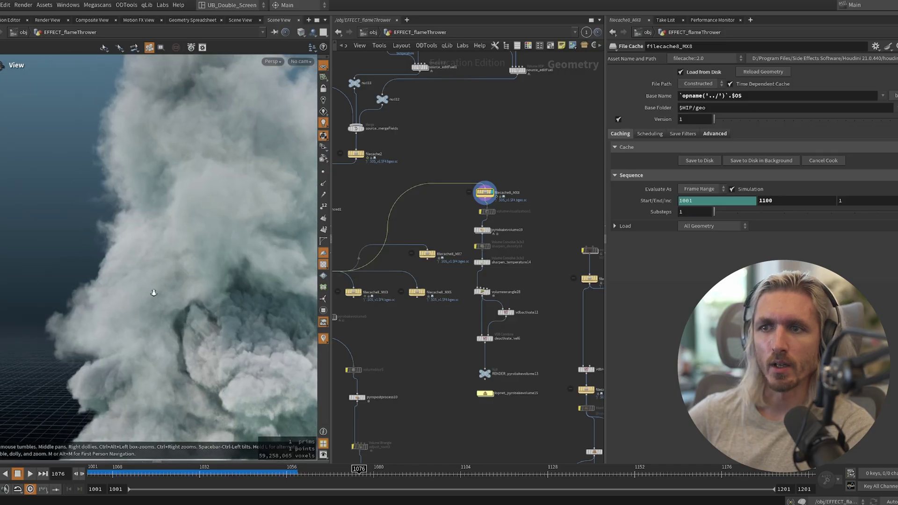
left_click_drag(154, 293, 73, 336)
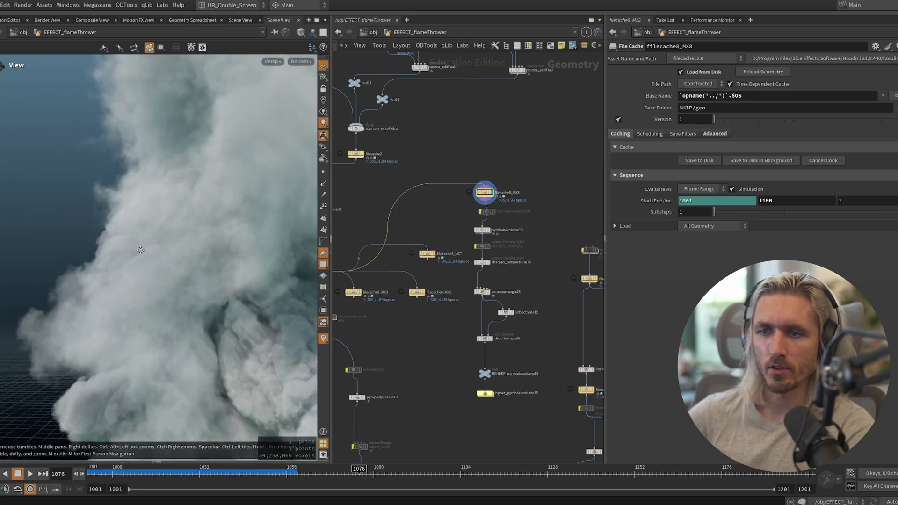
left_click_drag(140, 250, 171, 215)
right_click_drag(113, 262, 103, 264)
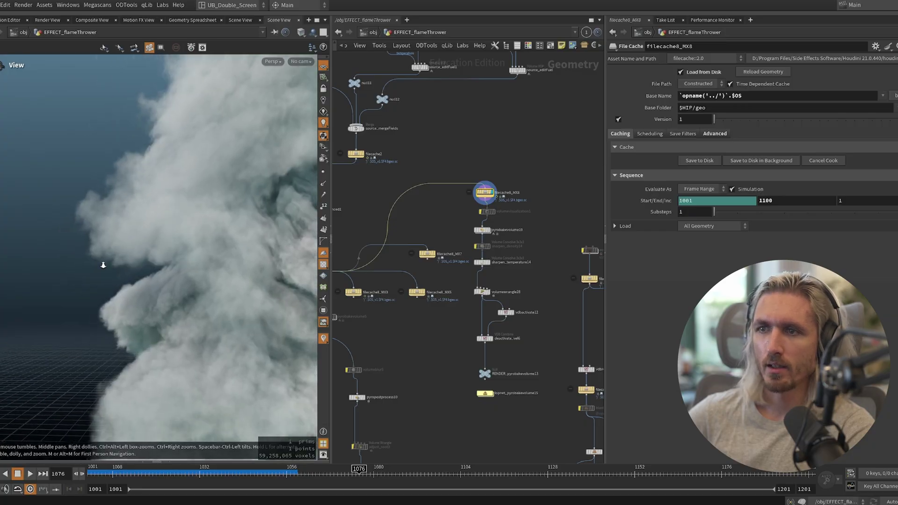
middle_click_drag(103, 264, 207, 189)
left_click_drag(146, 308, 193, 266)
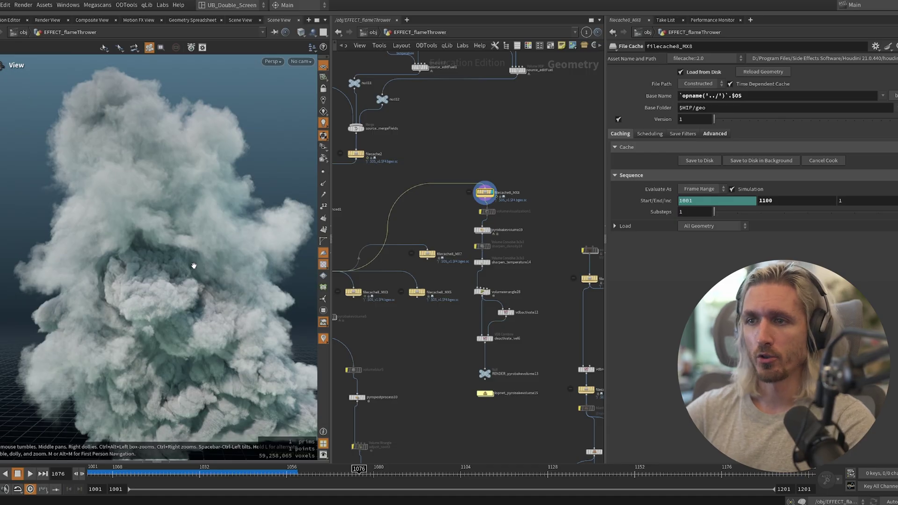